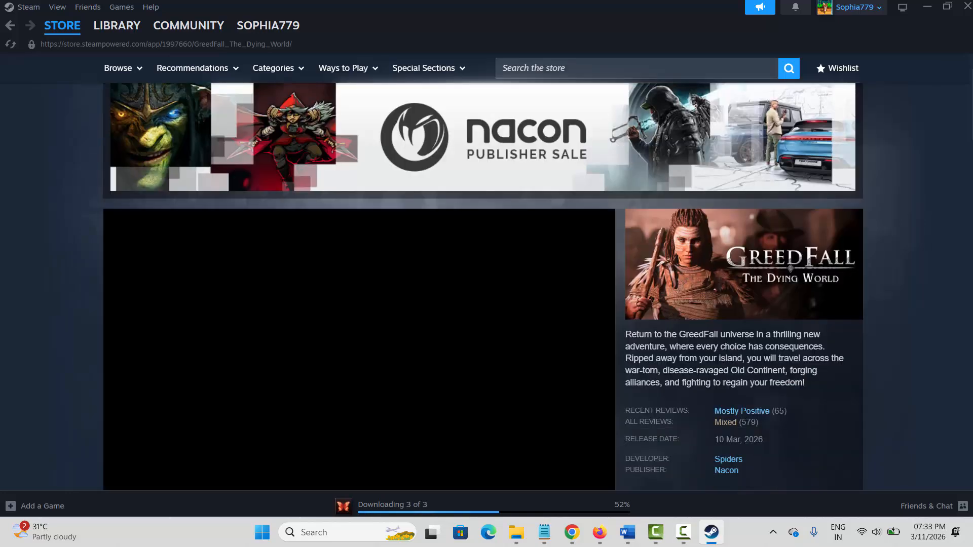
Examine the minimum and recommended system requirements on the GreedFall: The Dying World store page, especially the graphics entries
scroll(482, 287, "up", 1)
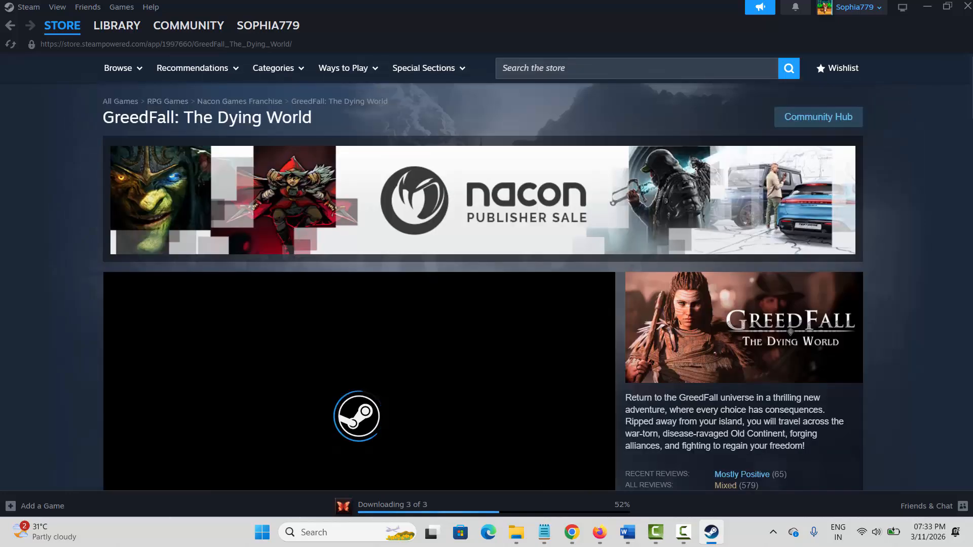
scroll(483, 274, "down", 10)
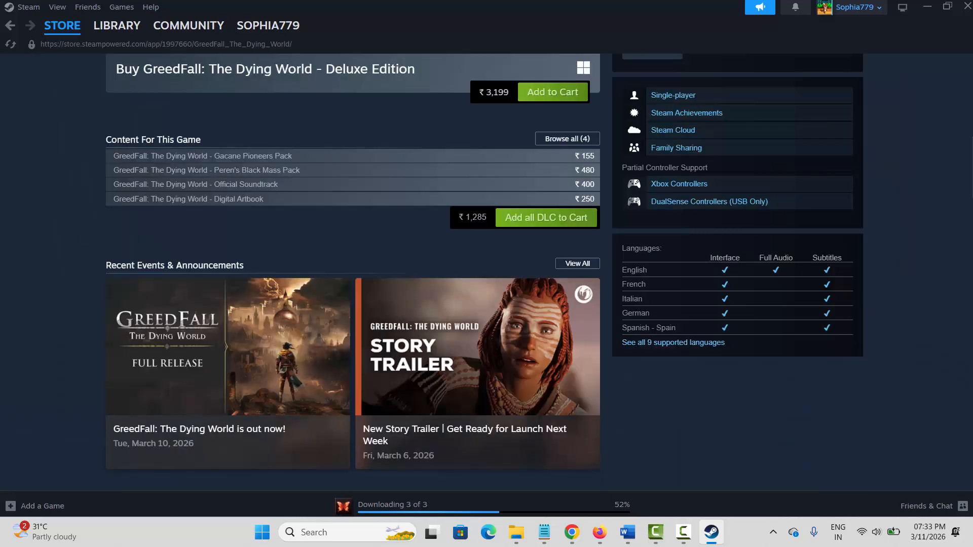
scroll(483, 274, "down", 10)
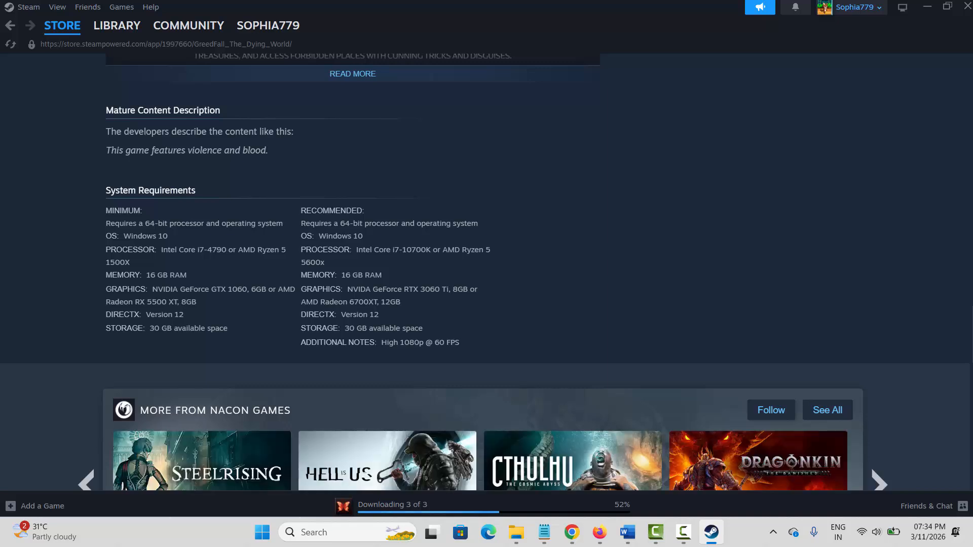
left_click_drag(277, 289, 349, 302)
left_click(348, 302)
Switch to the Word document "Games content for Android iPhone1" and select the heading "Method 2: Modify Launch Options"
mouse_move(627, 532)
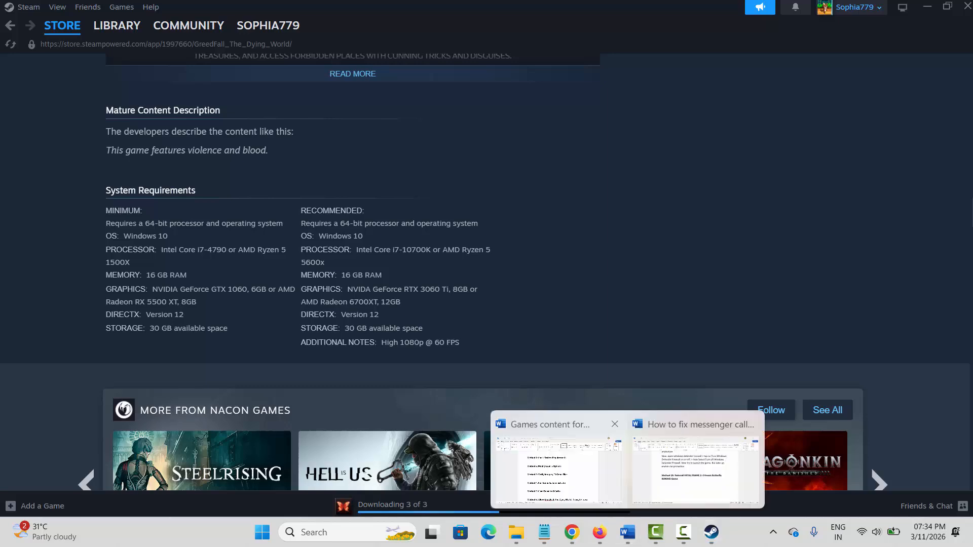
left_click(558, 461)
left_click_drag(244, 231, 504, 230)
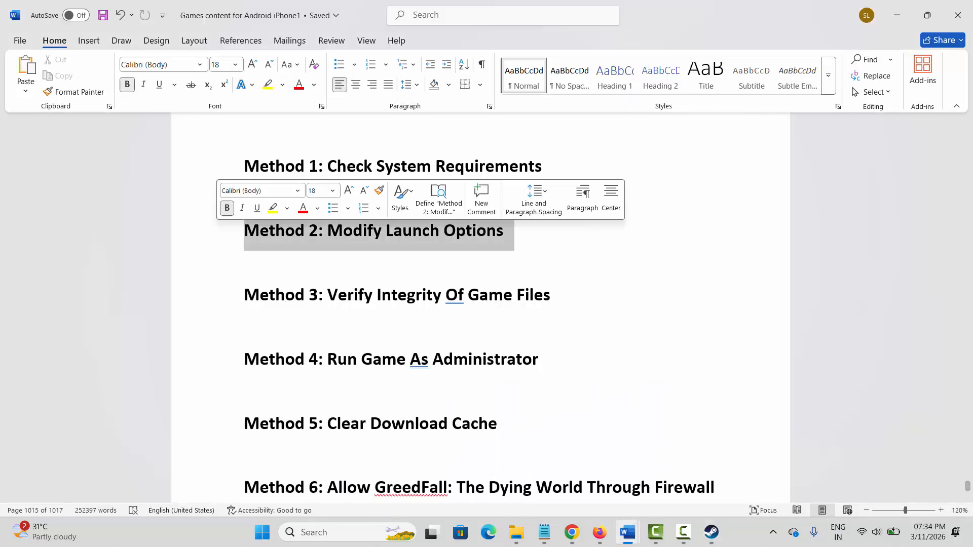
Switch to Steam, open the properties of skate. in the library and set its launch options to -dx12
left_click(711, 532)
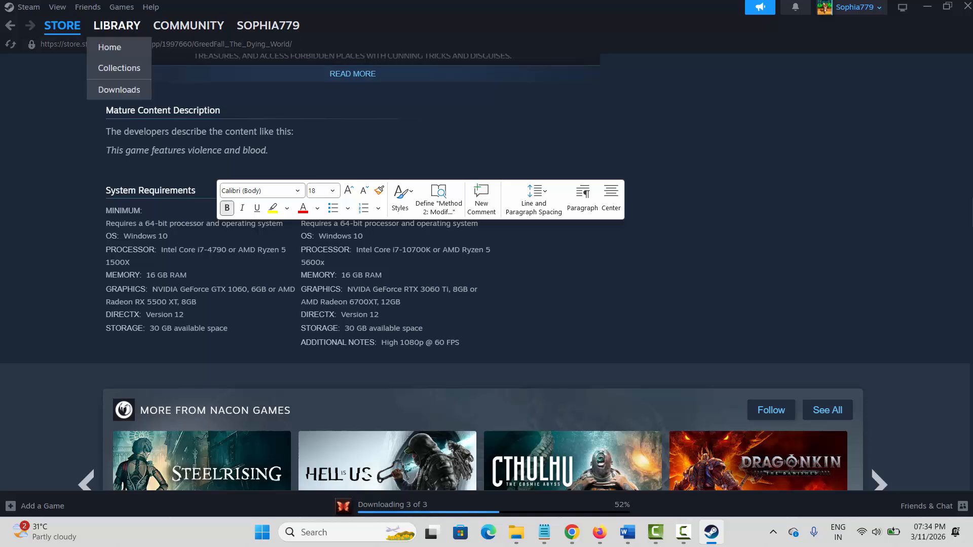
left_click(117, 26)
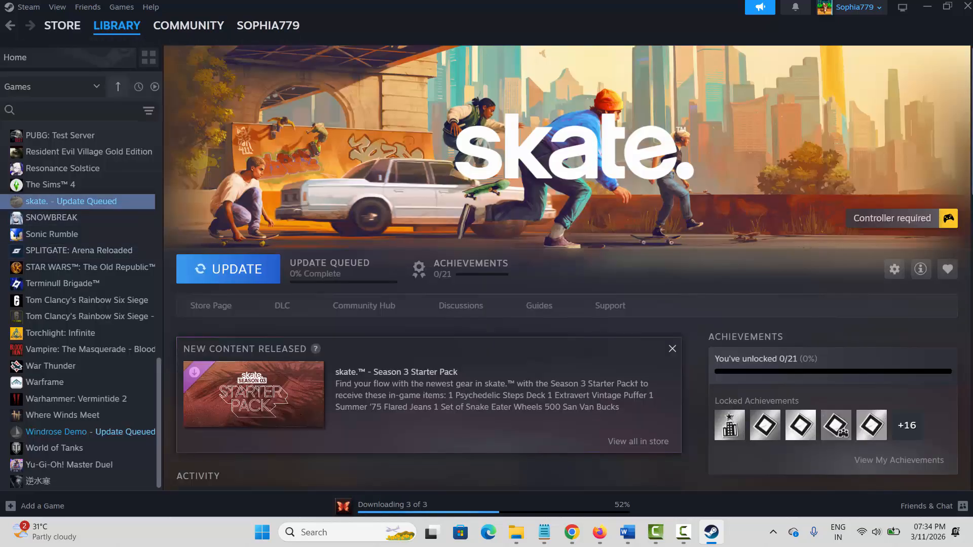
right_click(31, 201)
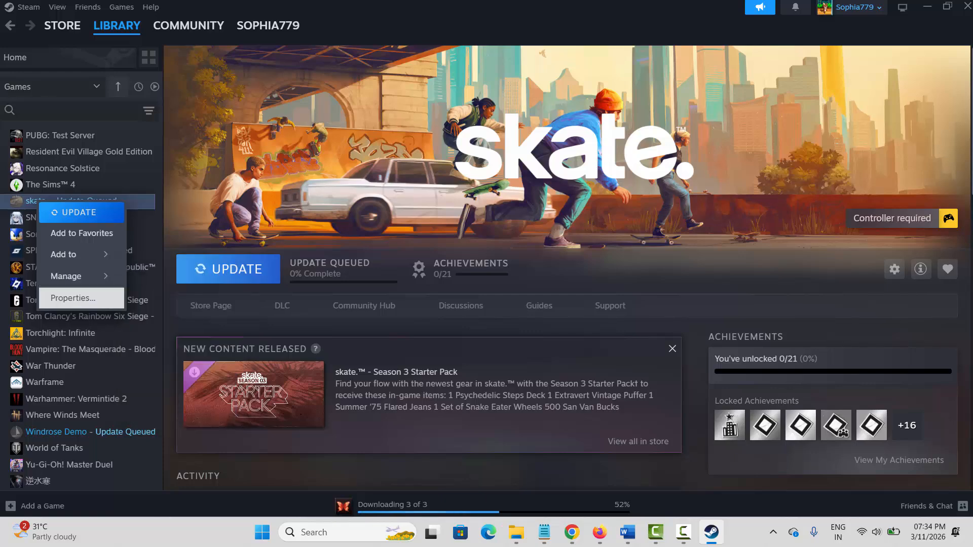
left_click(76, 298)
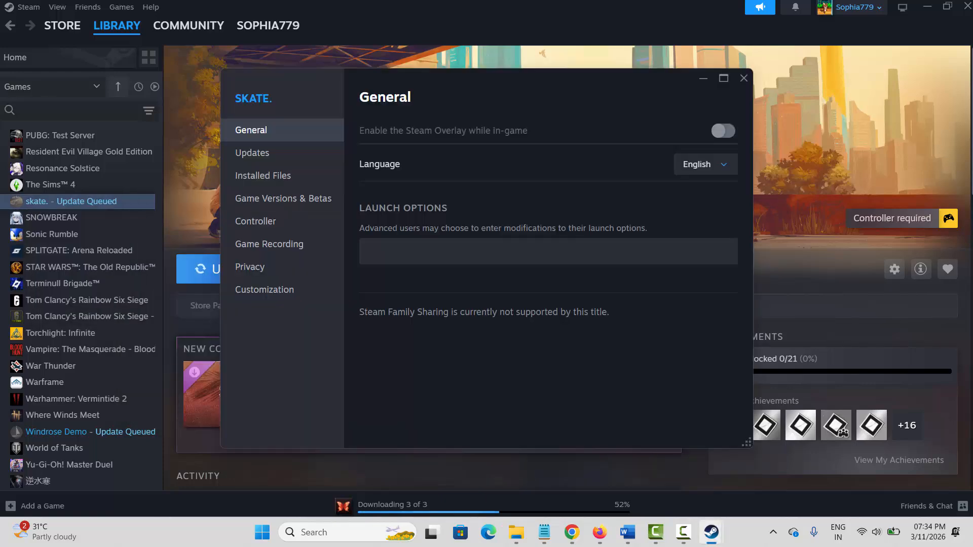
left_click(411, 251)
type("-dx11")
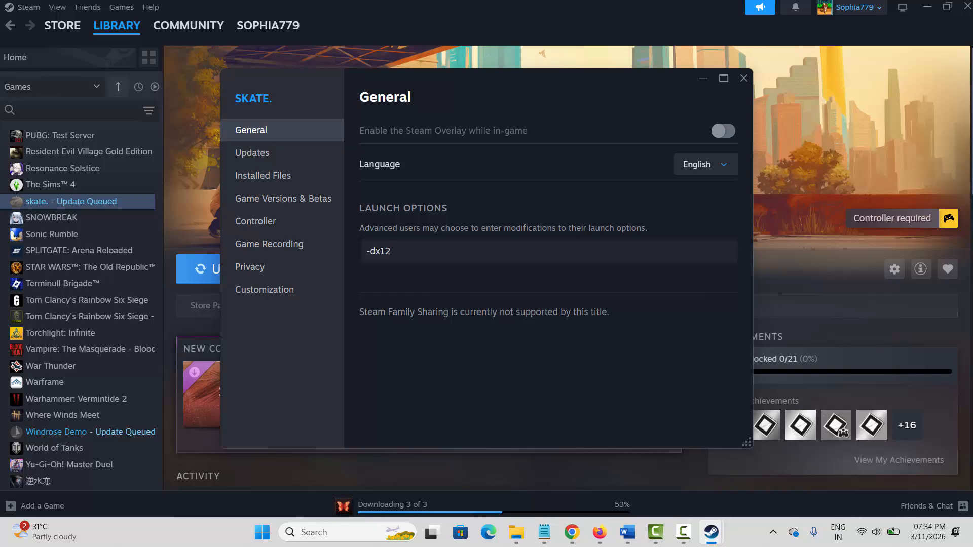
Remove the launch option entered for skate. and close the game's properties
key("BackSpace")
key("BackSpace")
key("BackSpace")
key("BackSpace")
key("BackSpace")
left_click(743, 78)
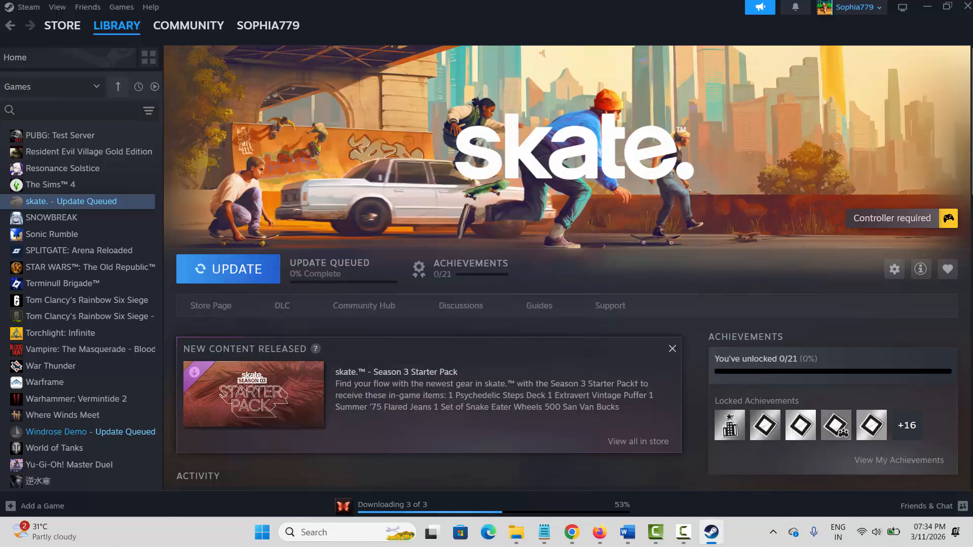
Switch to the "Games content for Android iPhone1" Word document and select the heading "Method 3: Verify Integrity Of Game Files"
left_click(628, 533)
left_click(570, 463)
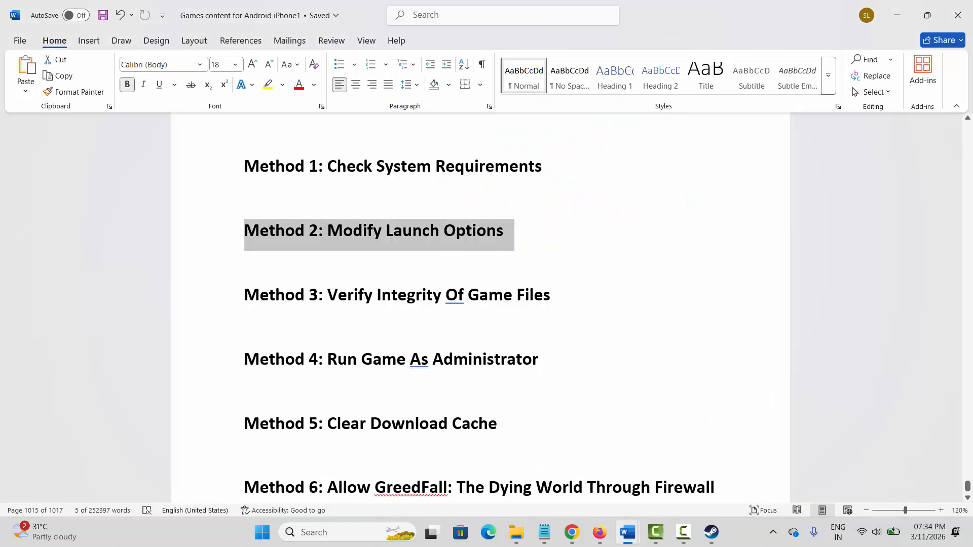
left_click(198, 298)
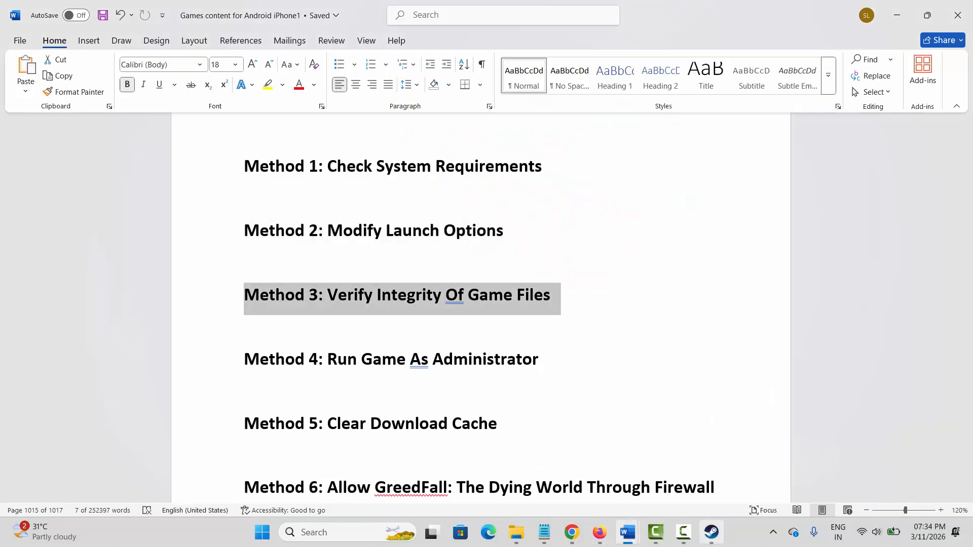
Switch to Steam, view the file integrity verification option among the installed files properties of skate., and close the properties
left_click(711, 532)
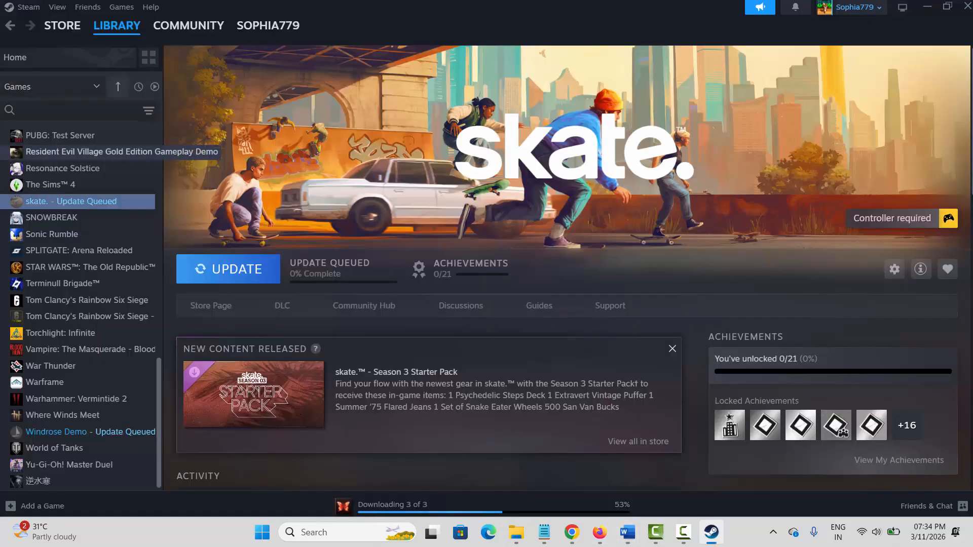
right_click(68, 201)
left_click(101, 297)
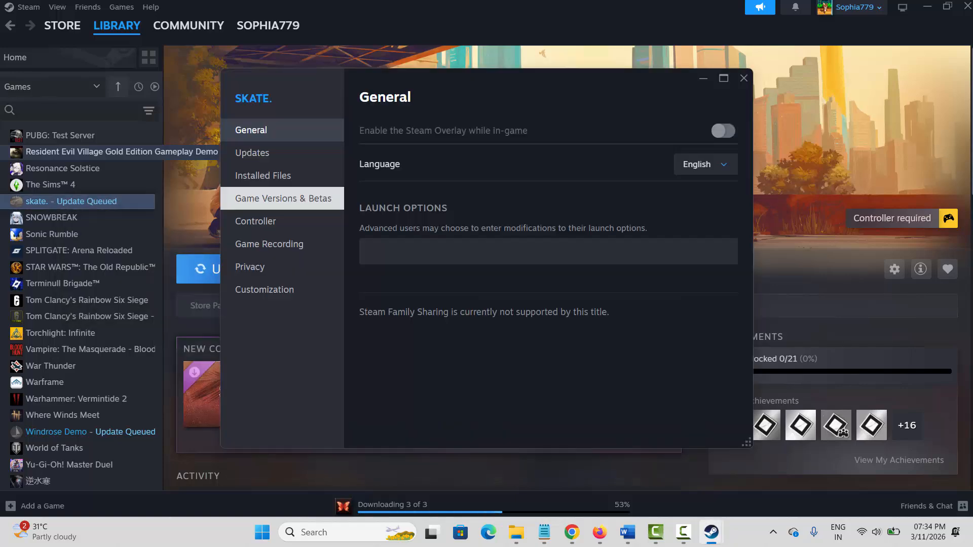
left_click(263, 175)
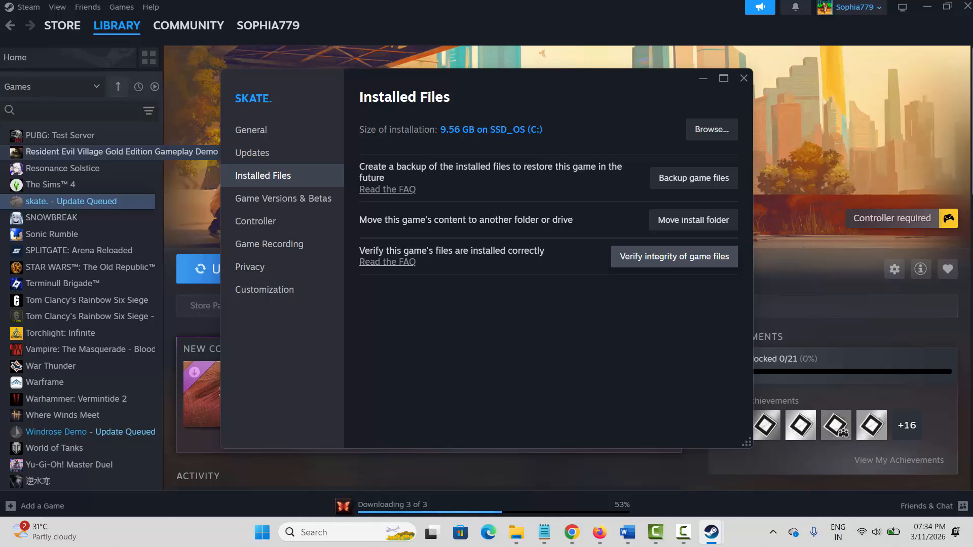
left_click(744, 78)
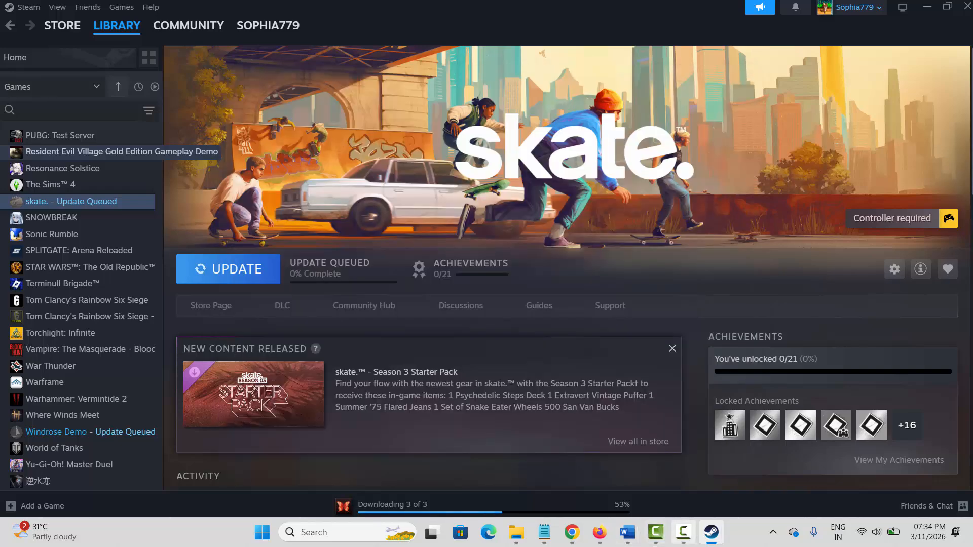
Check the method list in the Word document, and return to Steam to browse the local files of skate
mouse_move(627, 532)
left_click(558, 471)
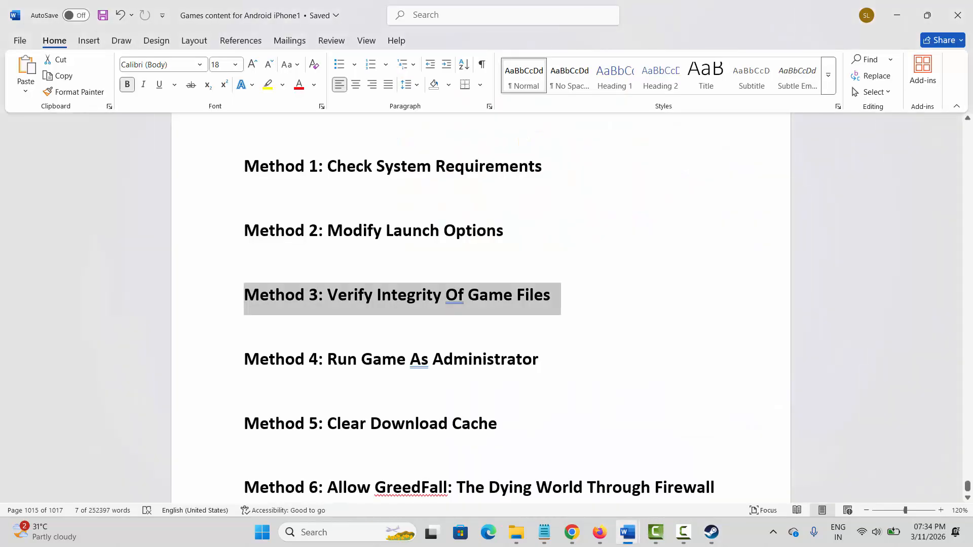
left_click(712, 532)
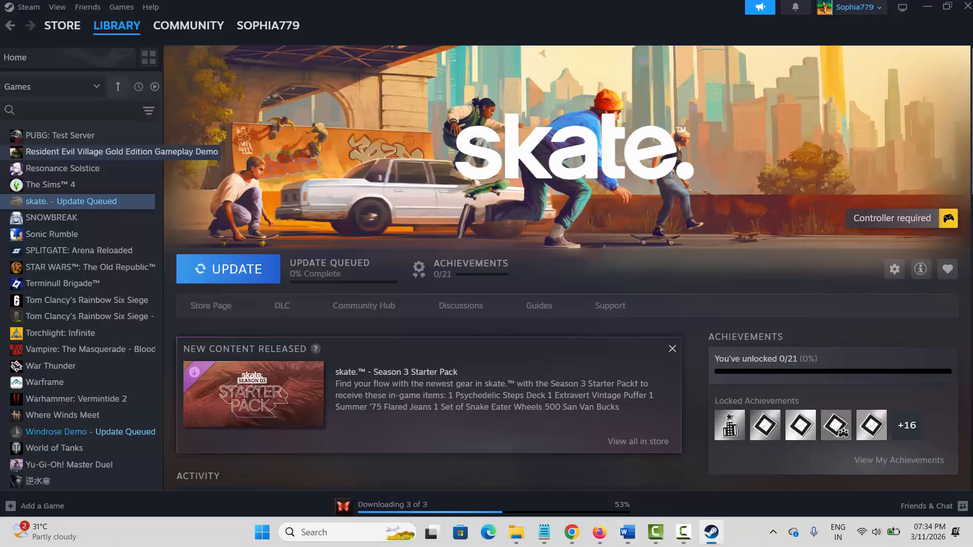
right_click(66, 201)
mouse_move(108, 280)
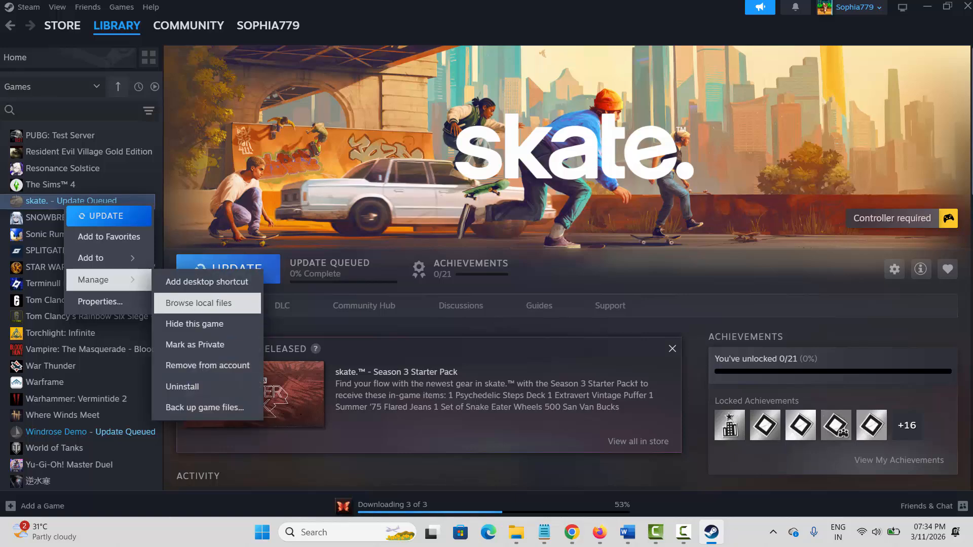
left_click(198, 304)
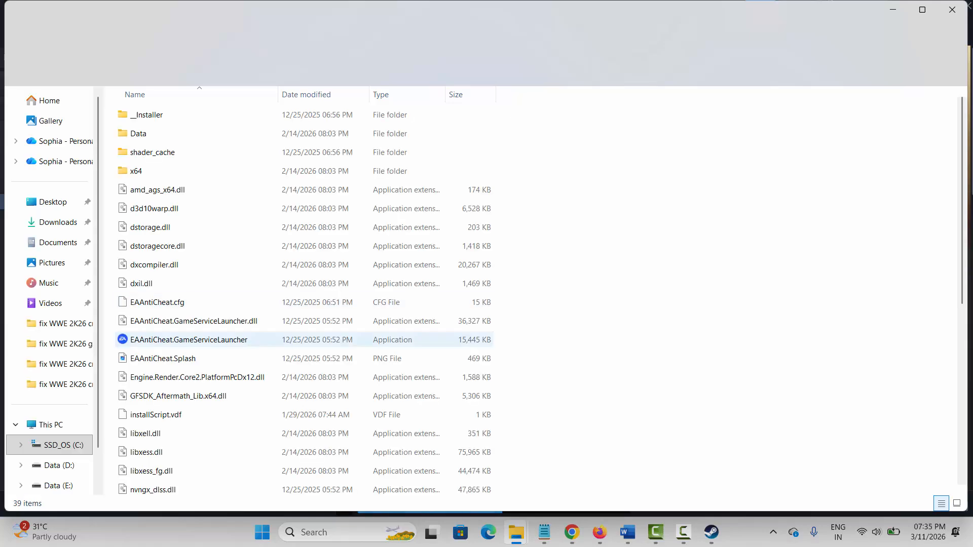
Find the Skate application in the game folder and open its compatibility properties
scroll(304, 294, "down", 6)
left_click(140, 282)
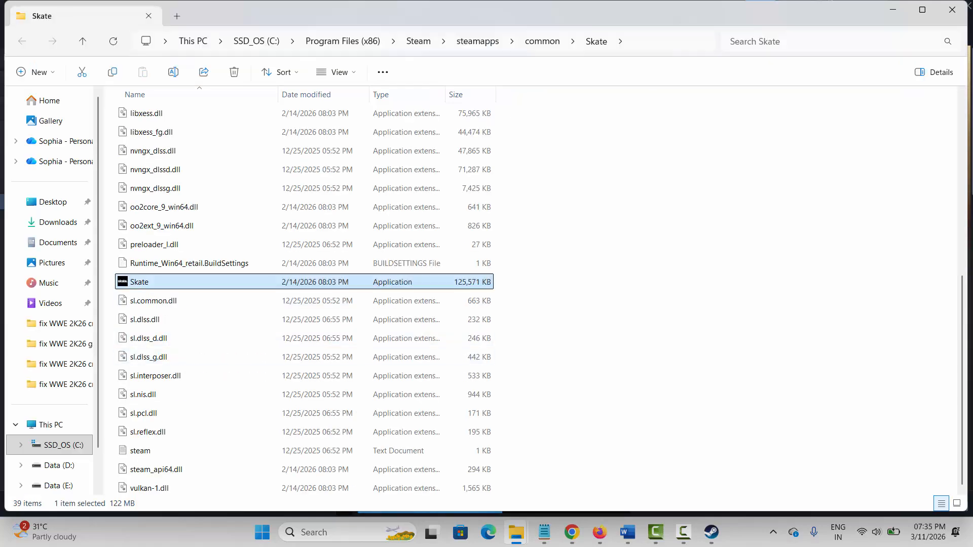
right_click(137, 282)
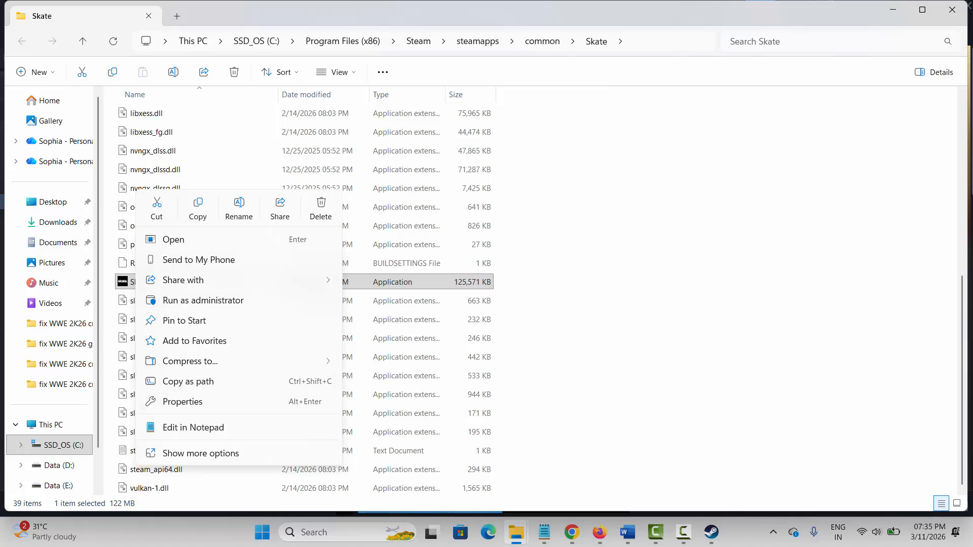
left_click(183, 401)
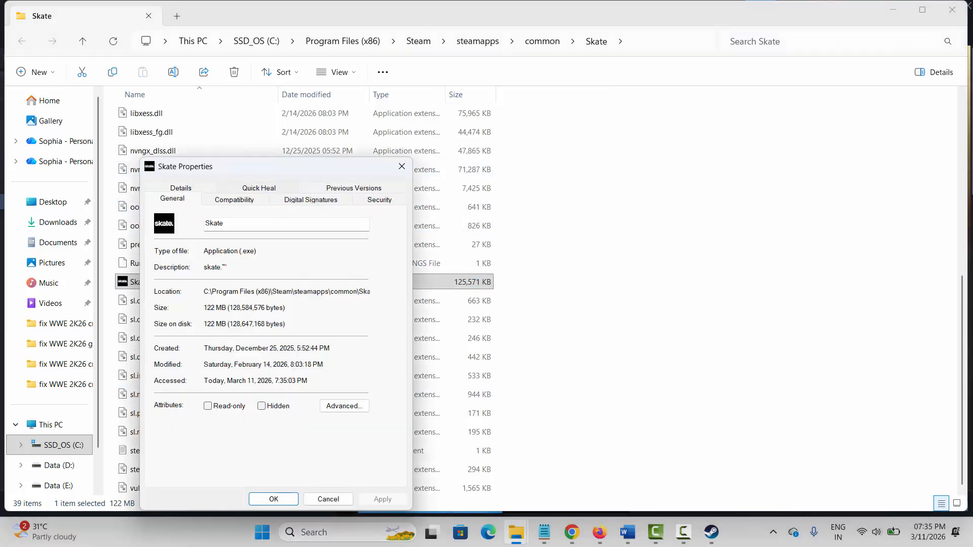
left_click(234, 199)
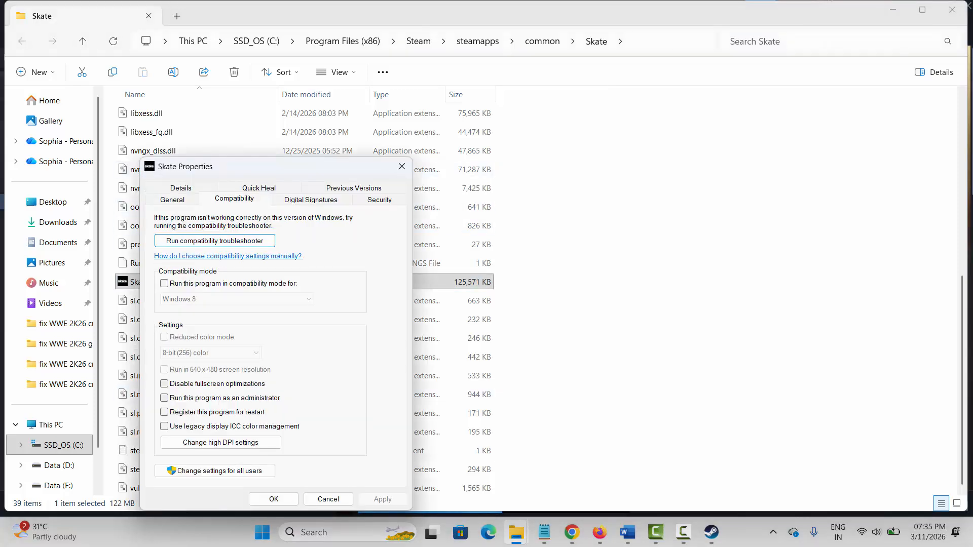
Set Skate to run as an administrator in Windows 8 compatibility mode with fullscreen optimizations disabled
left_click(165, 398)
left_click(164, 283)
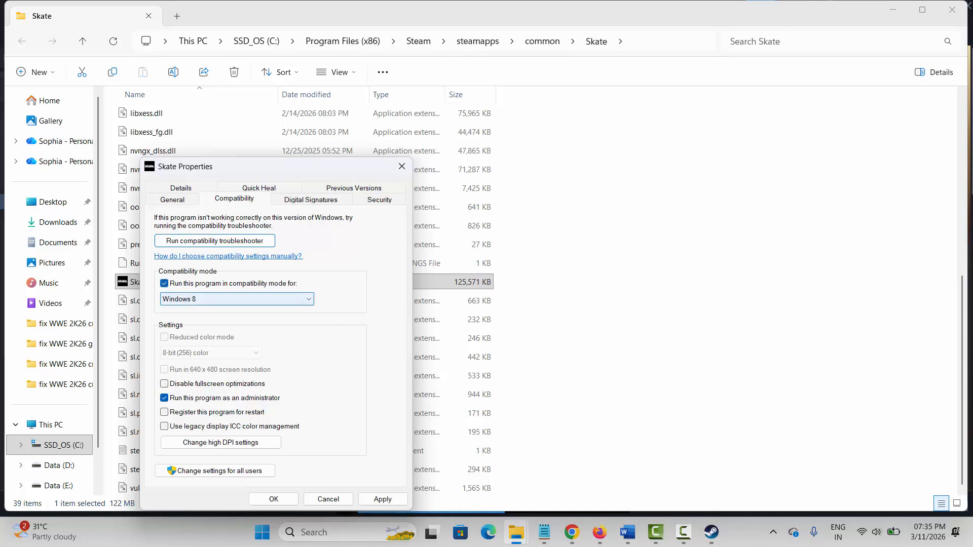
left_click(238, 299)
left_click(218, 338)
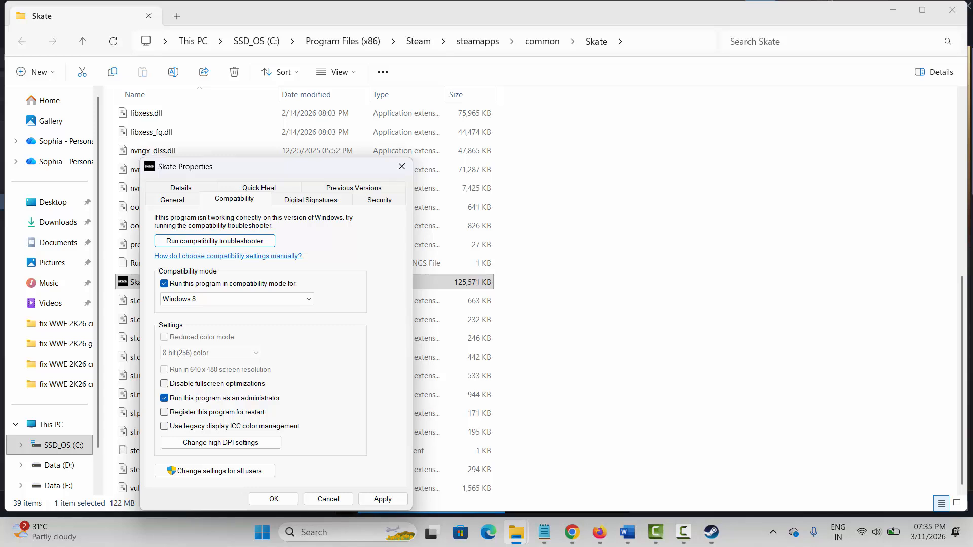
left_click(164, 384)
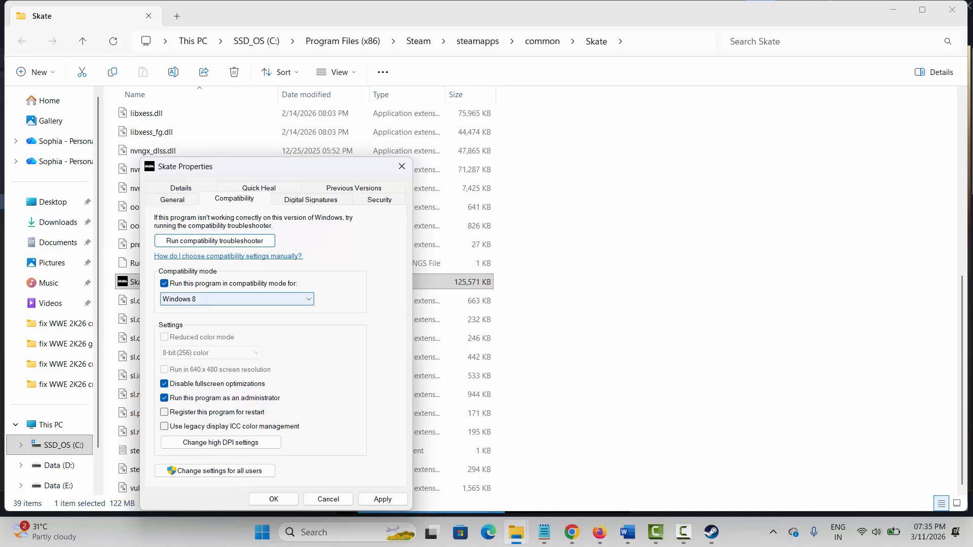
Turn off Skate's compatibility mode, fullscreen optimization and administrator options, and close the properties and game folder without applying
left_click(165, 283)
left_click(164, 384)
left_click(165, 398)
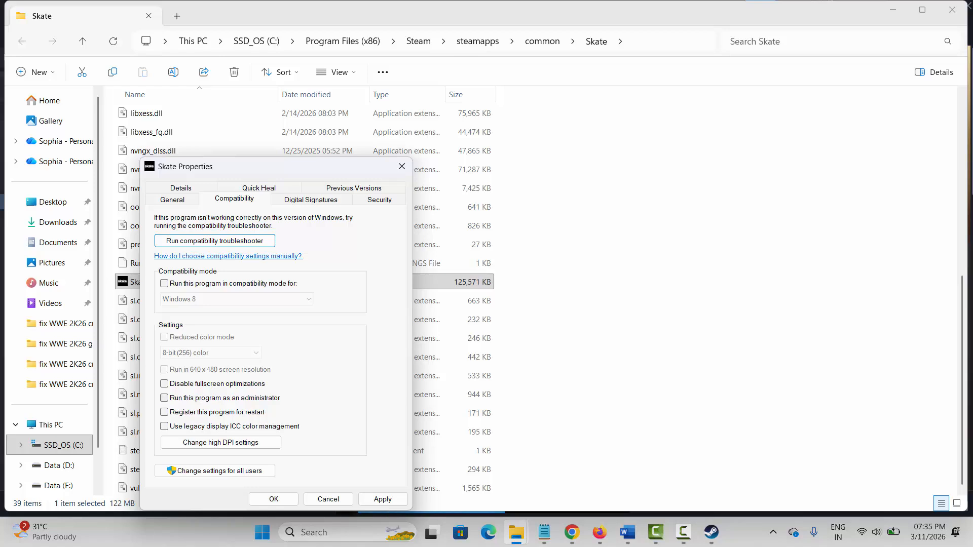
left_click(401, 166)
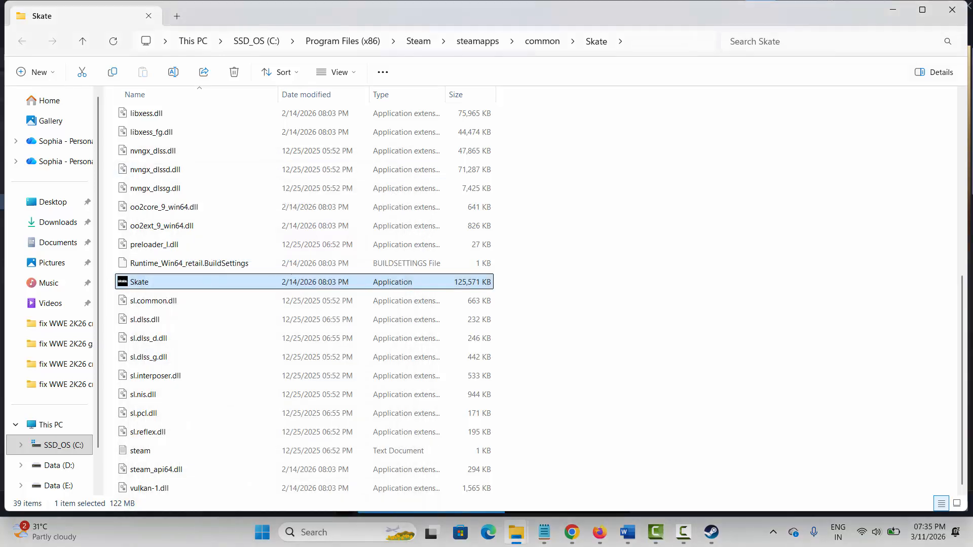
left_click(953, 9)
Switch to the "Games content for Android iPhone1" Word document and select the heading "Method 5: Clear Download Cache"
mouse_move(628, 532)
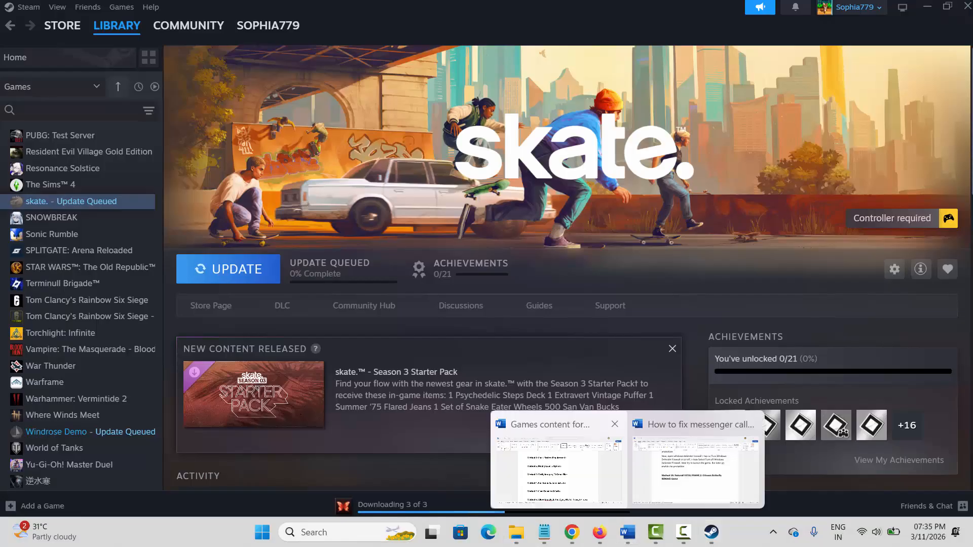
left_click(557, 456)
key("Delete")
key("shift+Down")
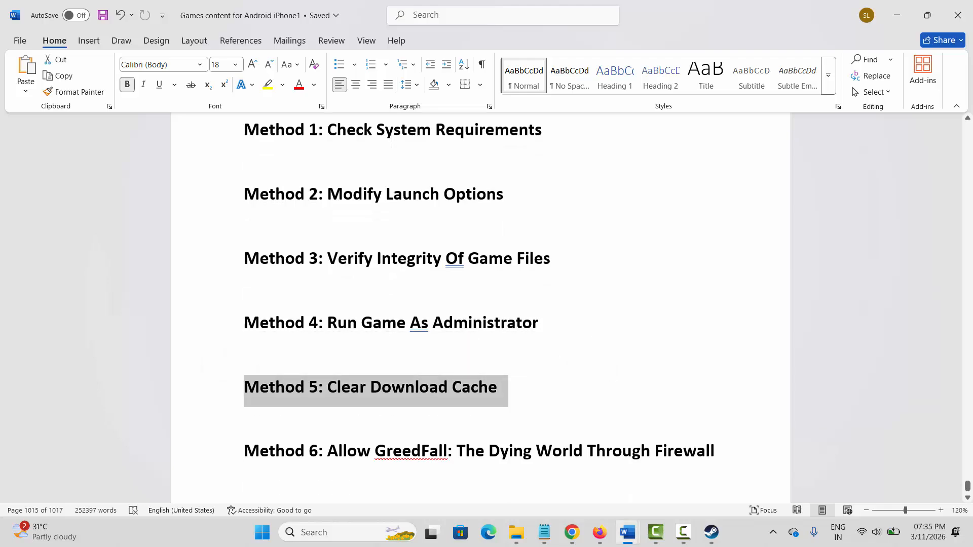
Switch to Steam and clear the download cache from the Downloads settings
left_click(712, 532)
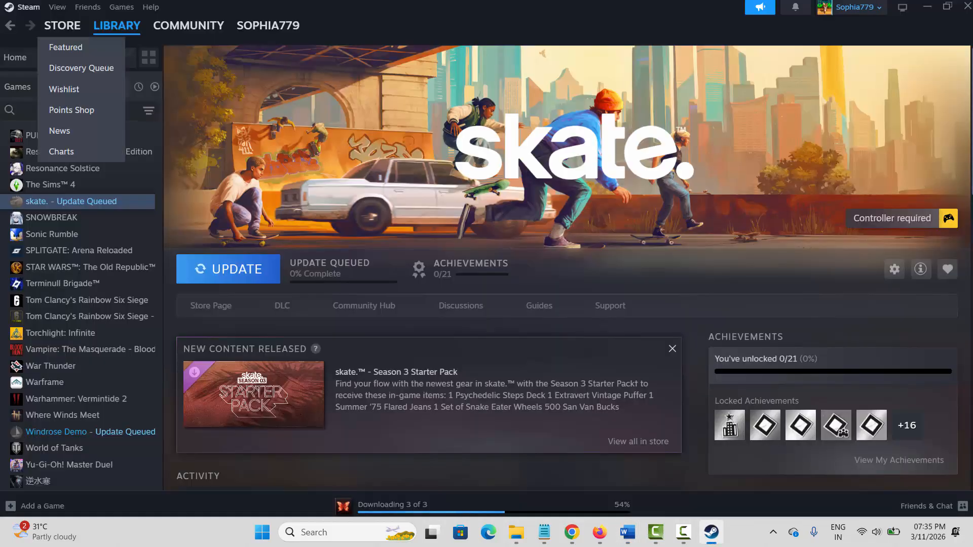
left_click(29, 7)
left_click(51, 133)
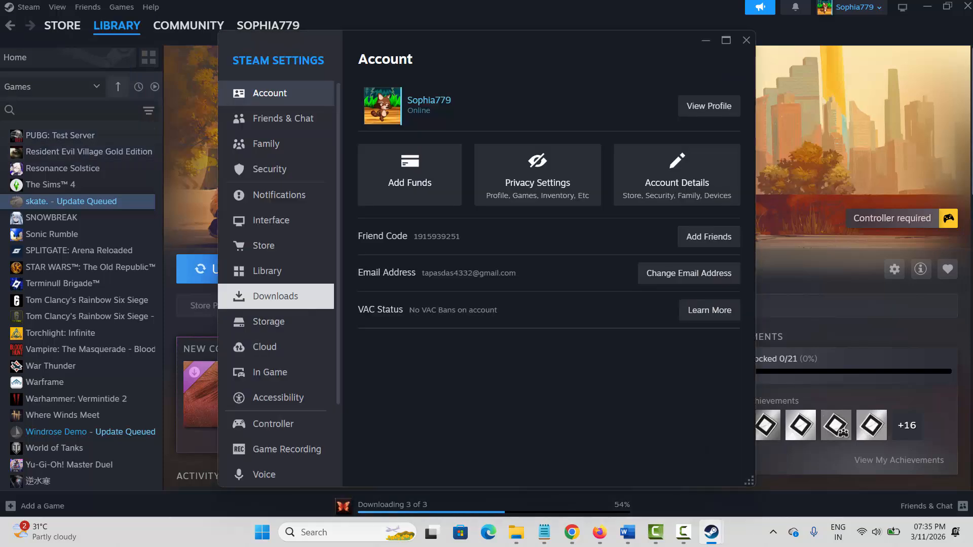
left_click(275, 296)
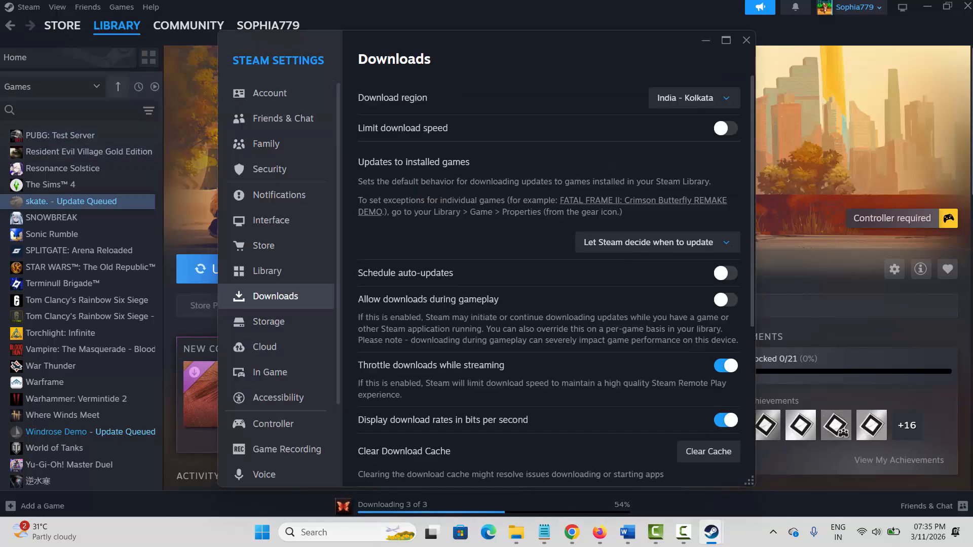
scroll(708, 261, "down", 3)
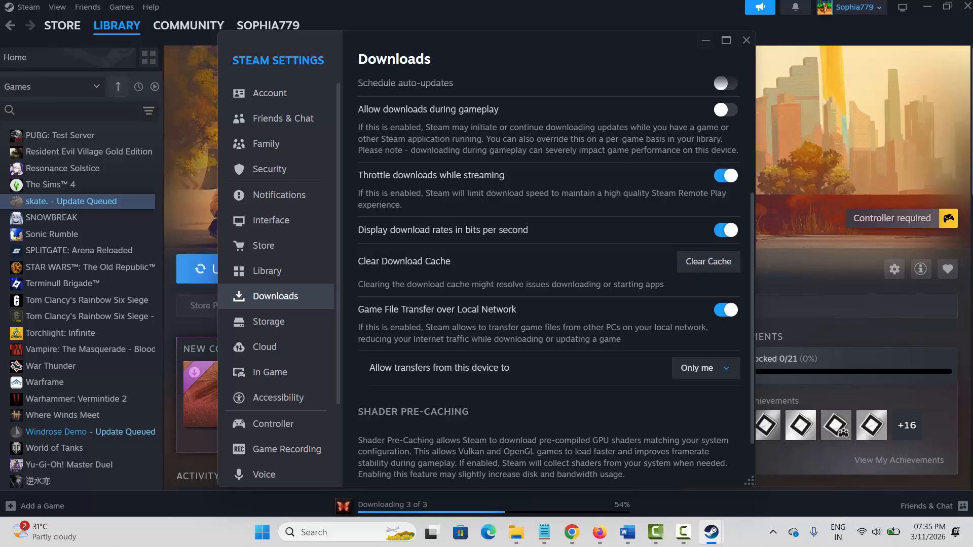
left_click(708, 261)
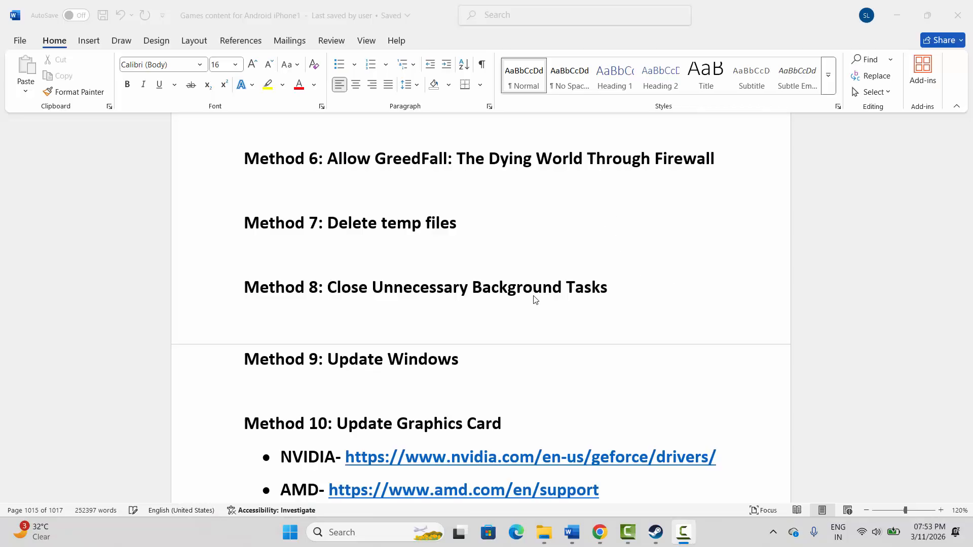
Open Firewall & network protection in Windows Security and look through the apps allowed through Windows Defender Firewall
left_click(408, 312)
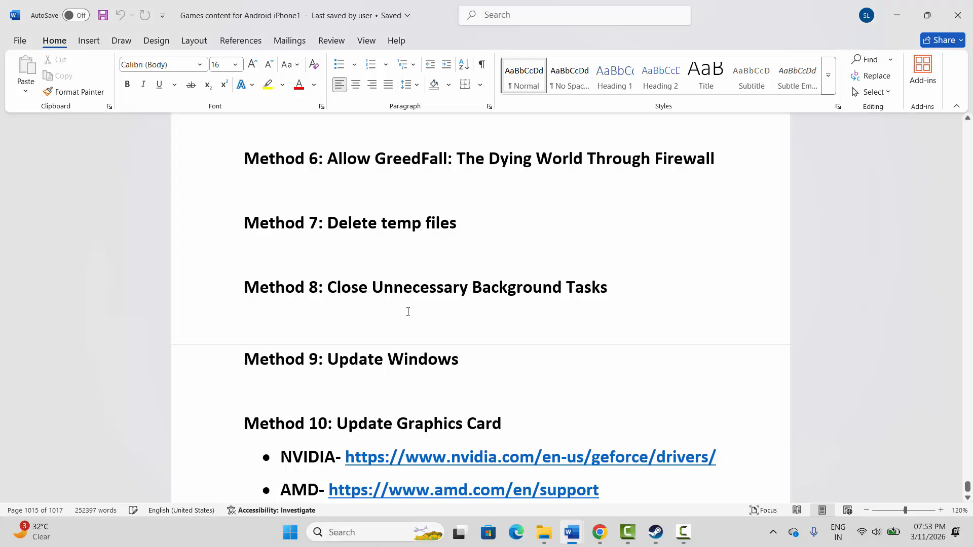
left_click(350, 532)
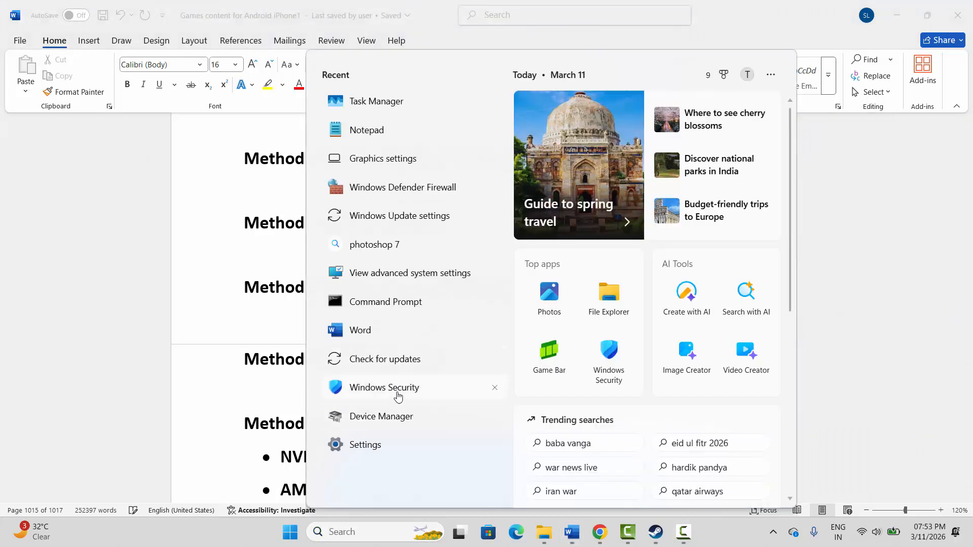
left_click(393, 386)
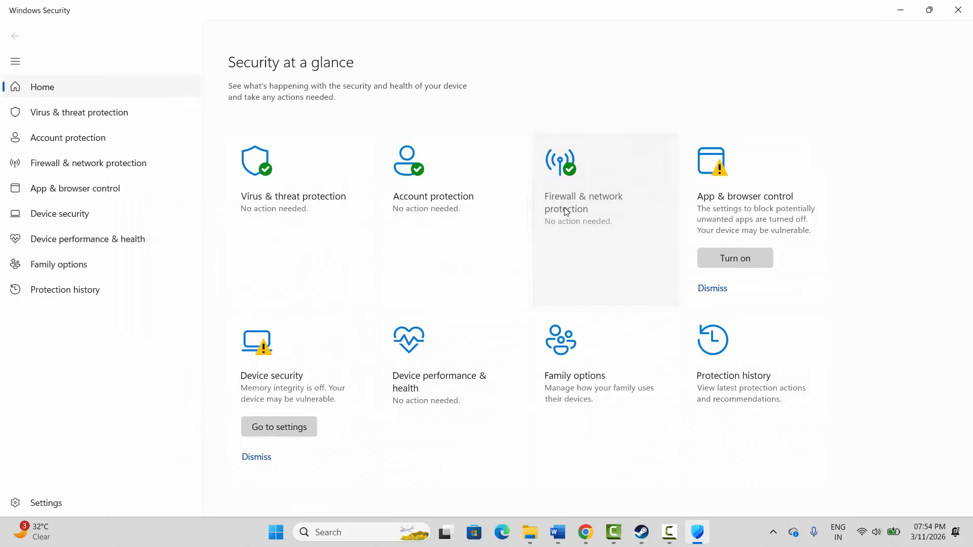
left_click(567, 212)
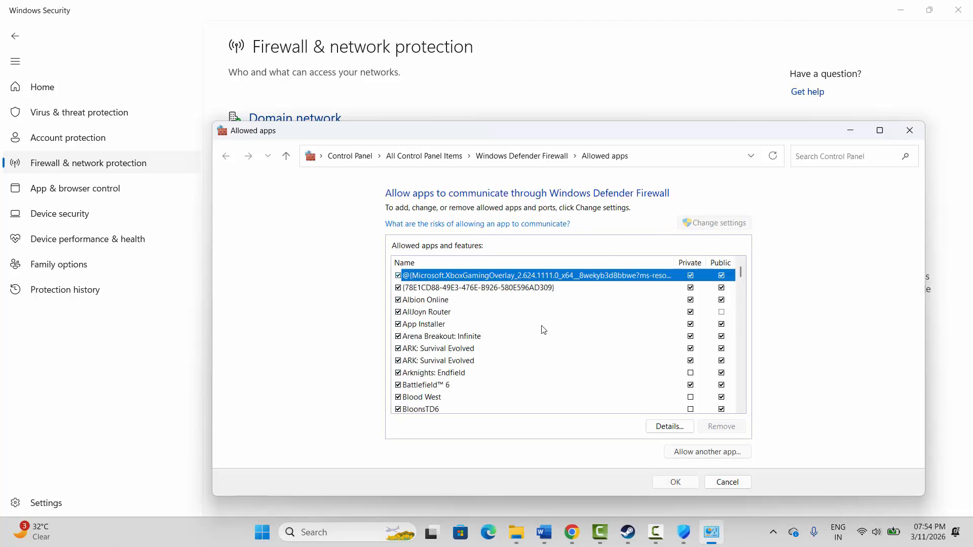
scroll(487, 337, "down", 10)
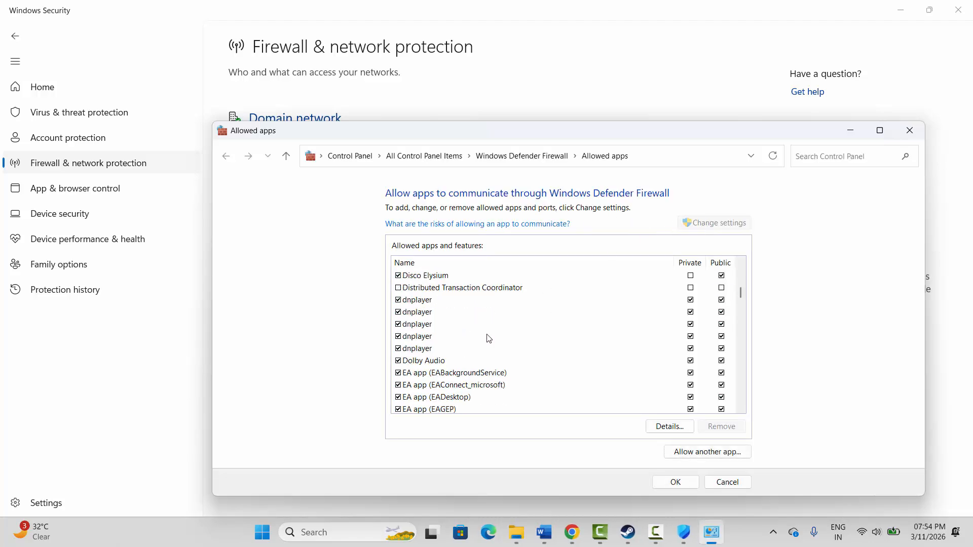
scroll(492, 340, "down", 15)
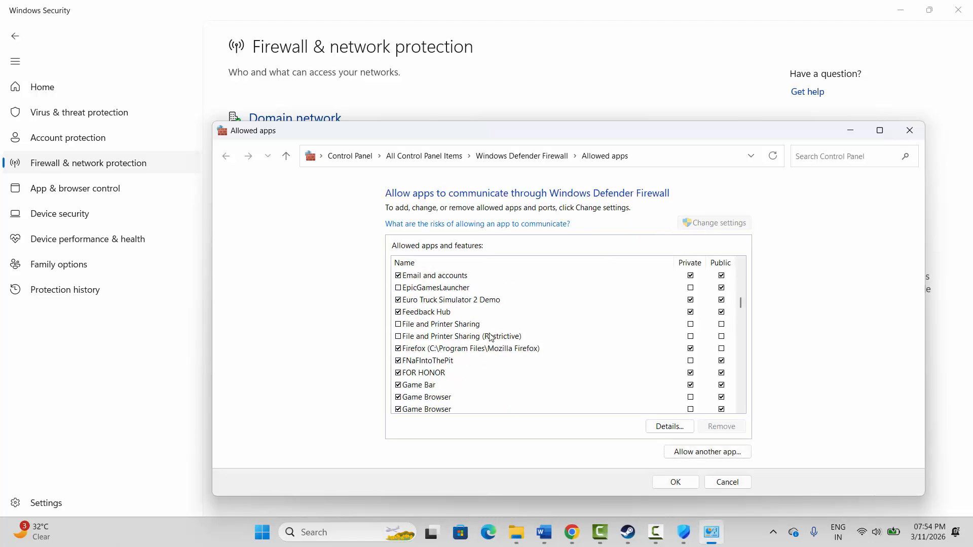
Choose the Launcher application from the ArknightsEndfieldgowoU folder as another app to allow, and cancel adding it
left_click(701, 457)
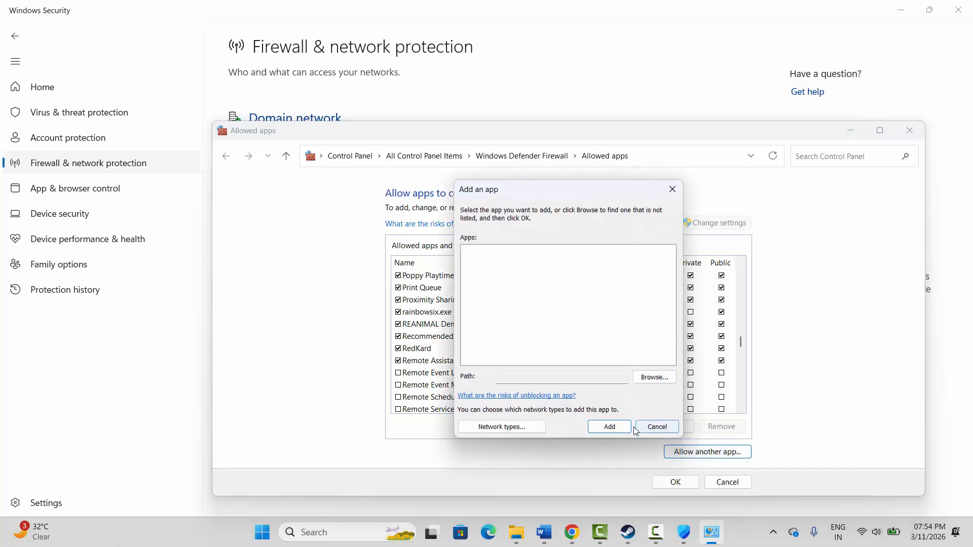
left_click(654, 378)
left_click(600, 367)
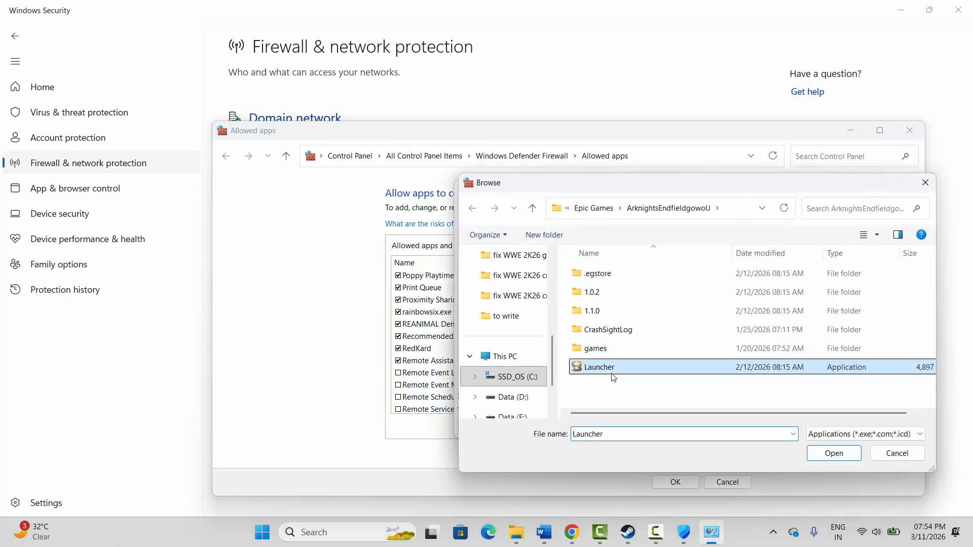
double_click(614, 377)
left_click(644, 428)
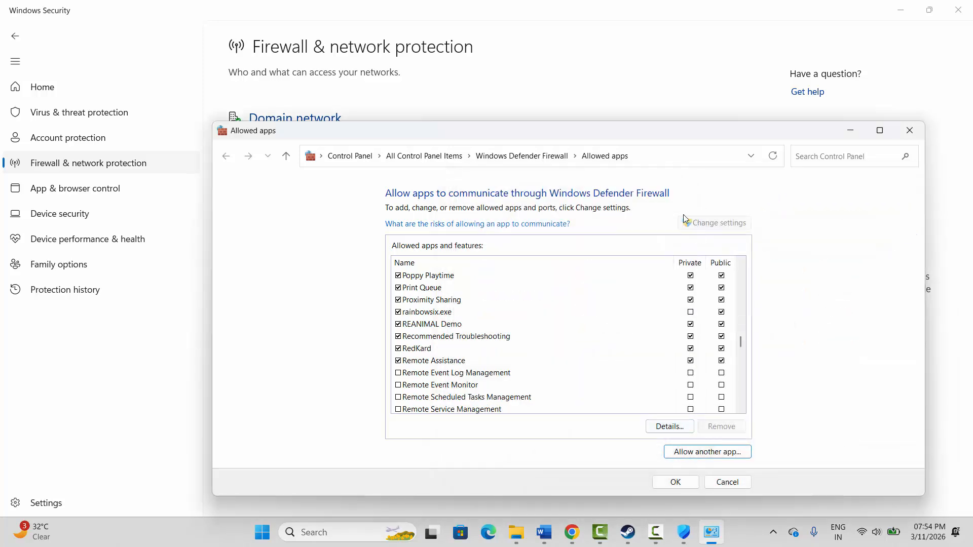
Check the private and public network permissions of skate. in the allowed apps, and close the list and Windows Security without changes
scroll(434, 370, "down", 5)
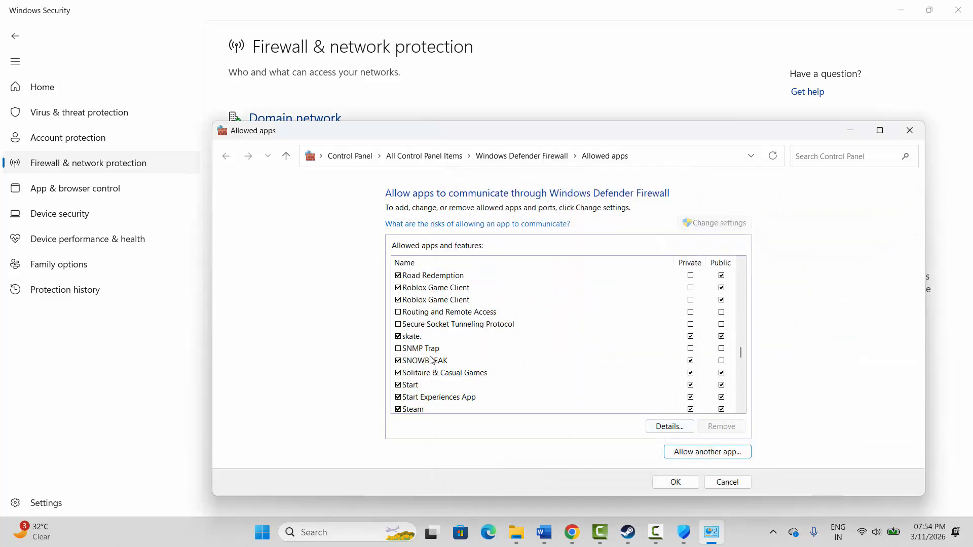
left_click(415, 340)
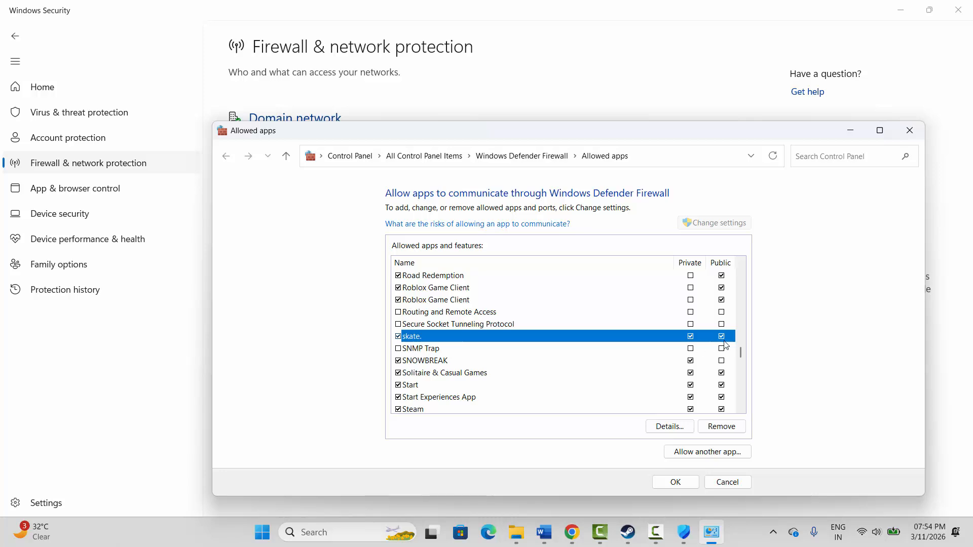
left_click(725, 482)
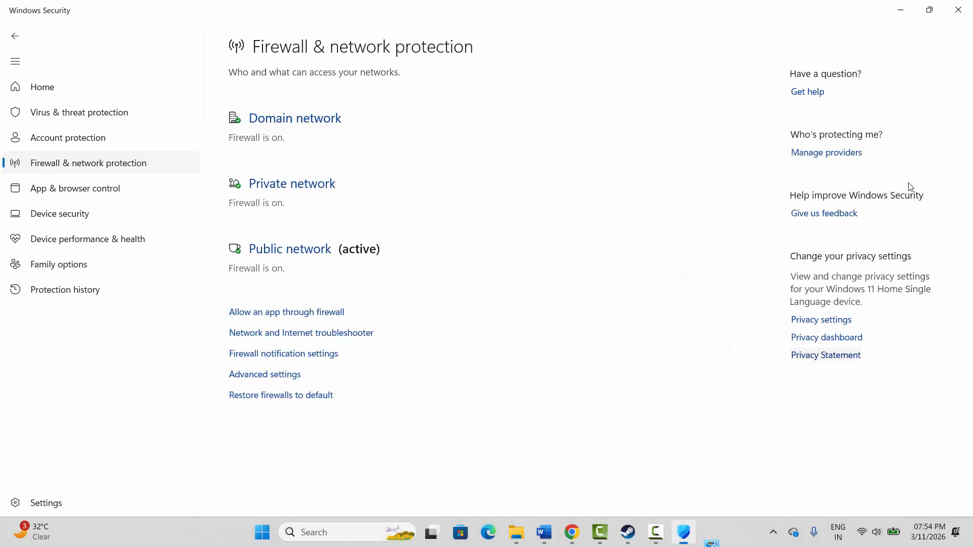
left_click(958, 10)
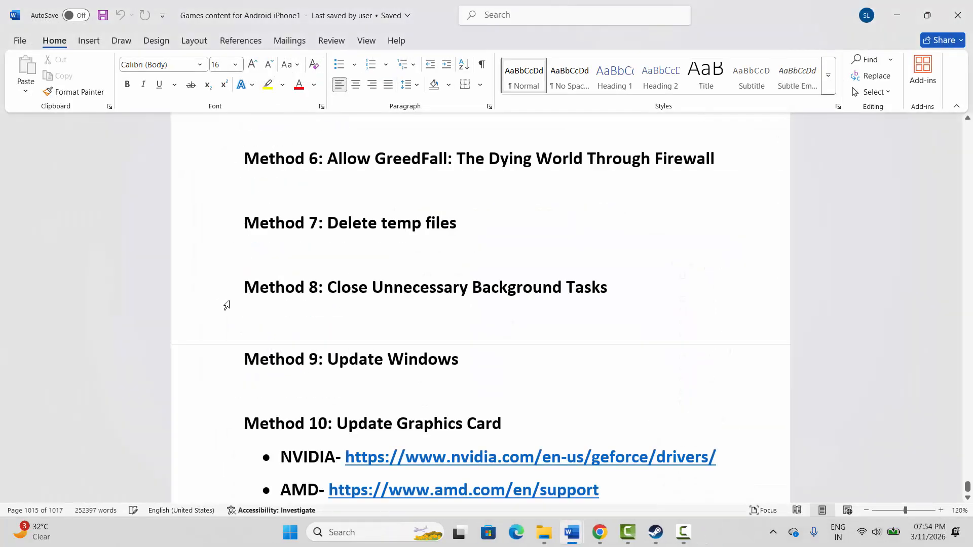
Open the Windows Temp folder with the Run command "temp", select all its contents, and close the folder without deleting them
left_click(220, 236)
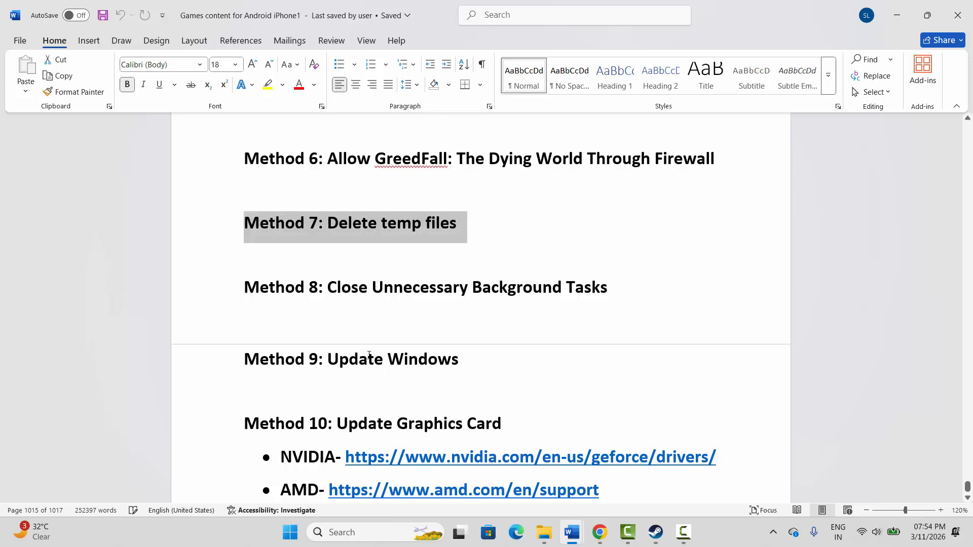
key("super+r")
type("te")
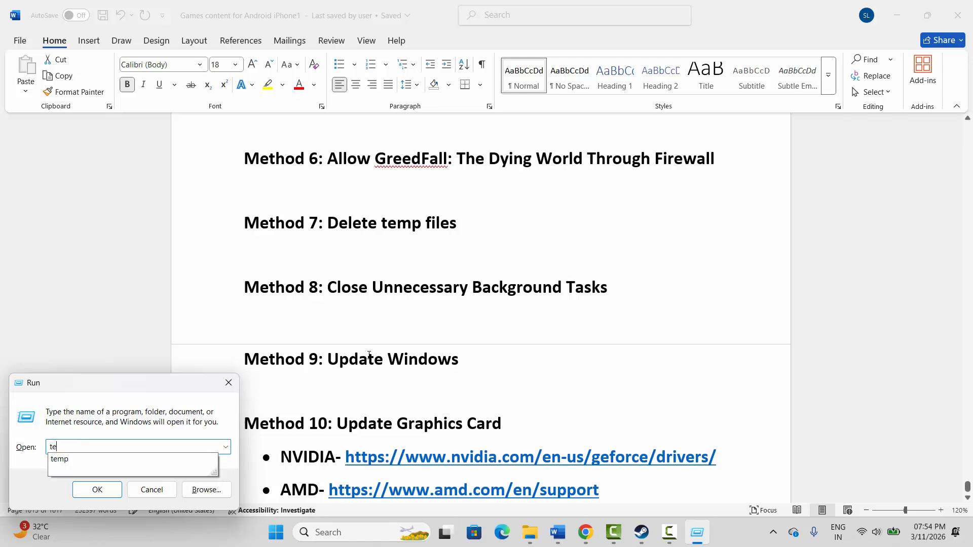
type("mp")
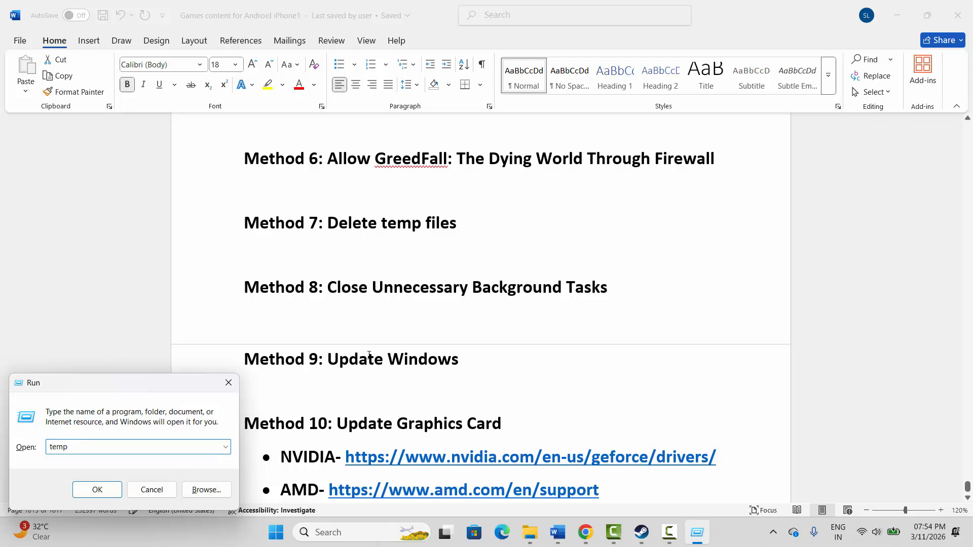
key("Return")
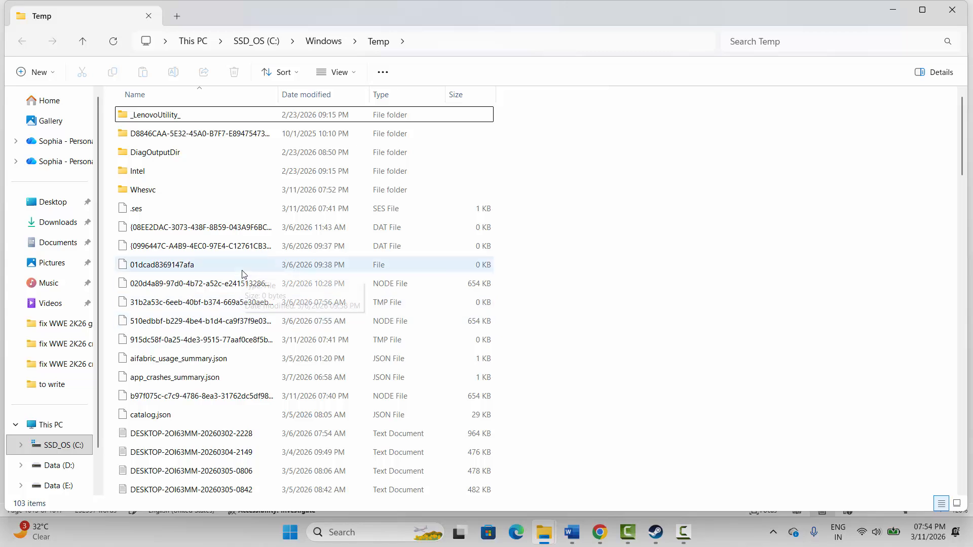
key("ctrl+a")
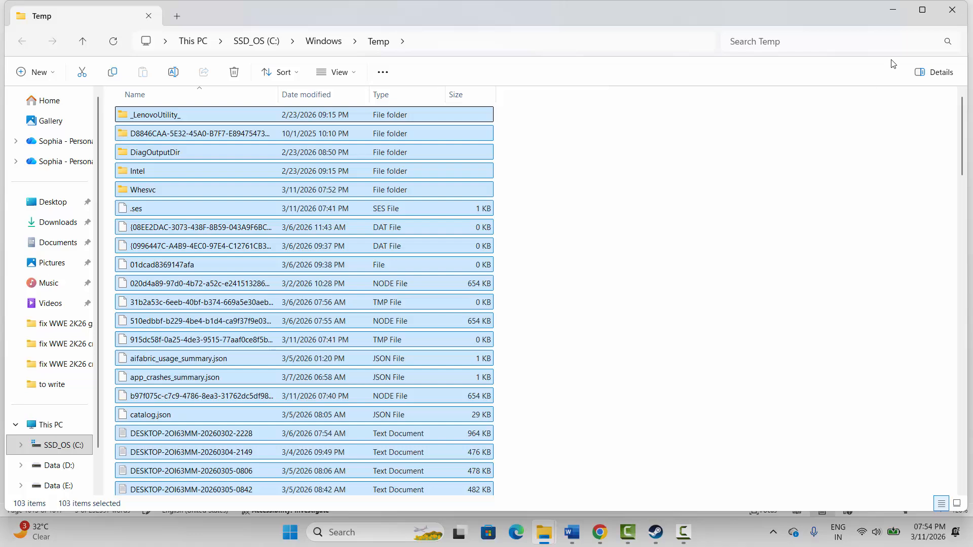
left_click(952, 10)
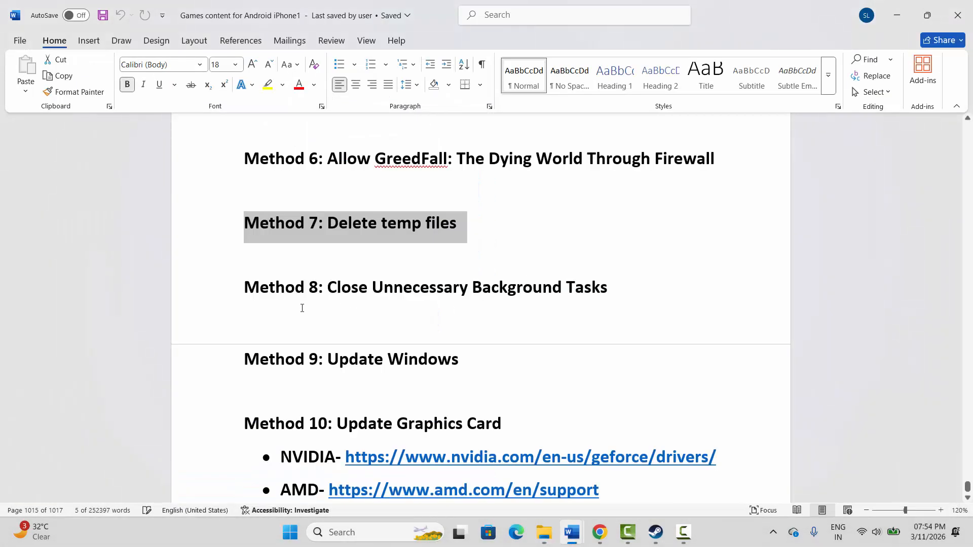
Open Task Manager, end the EpicGamesLauncher background process, and close Task Manager
left_click(228, 304)
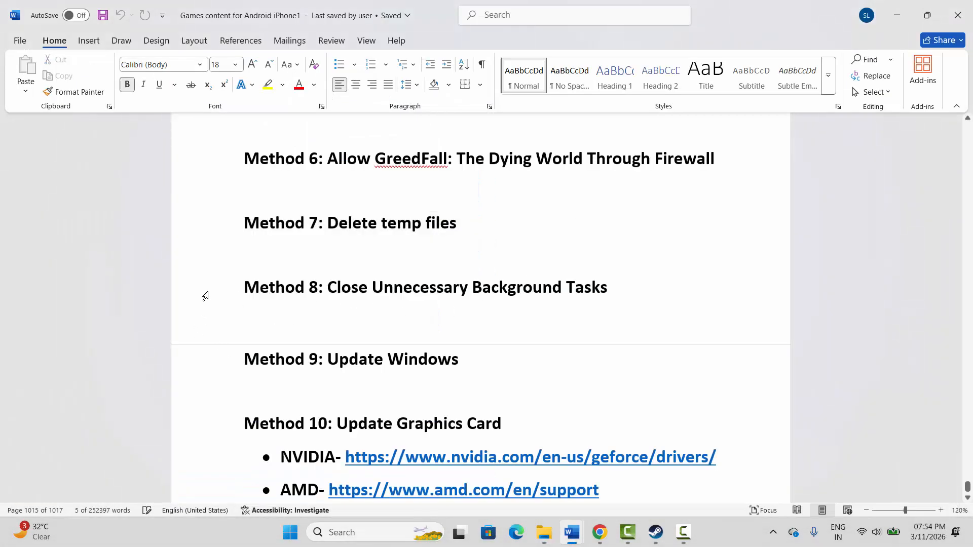
left_click(204, 295)
left_click(303, 319)
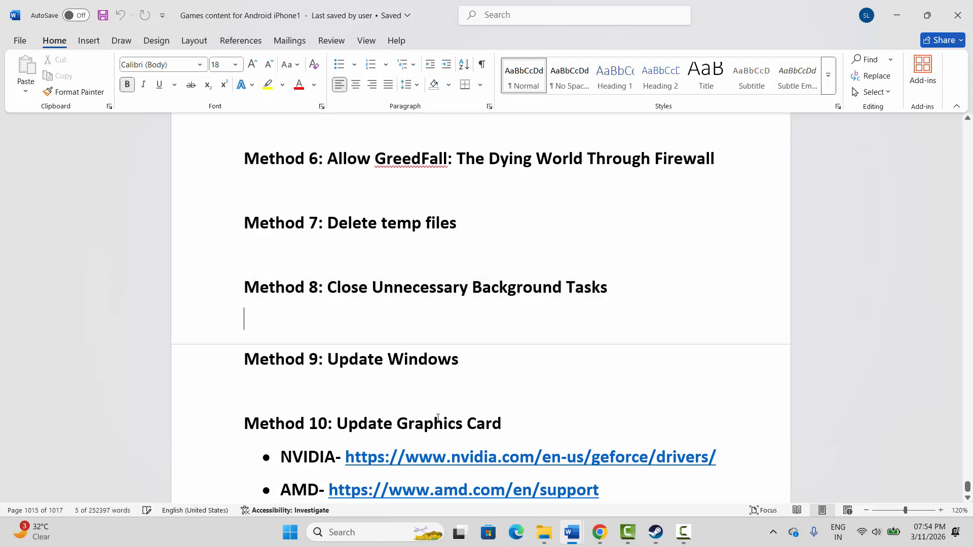
left_click(355, 532)
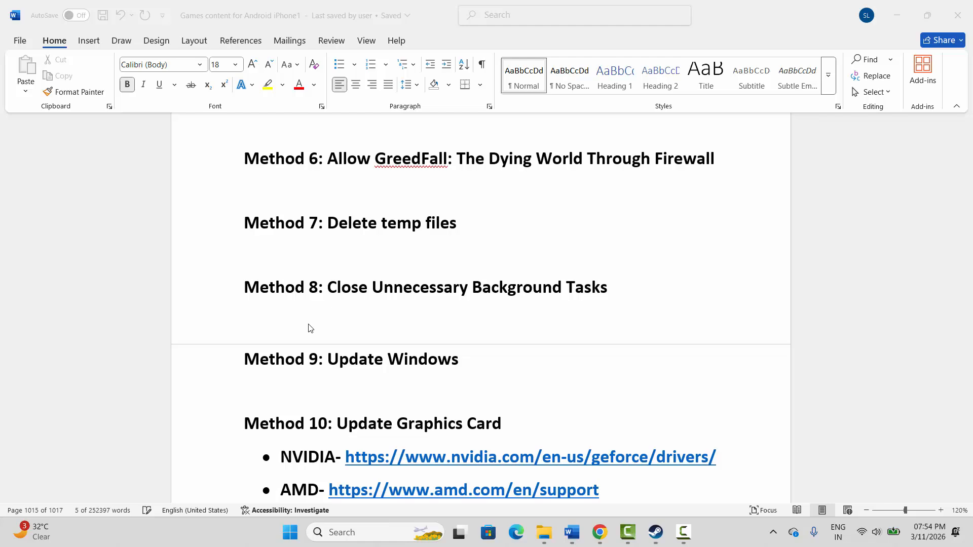
key("ctrl+shift+Escape")
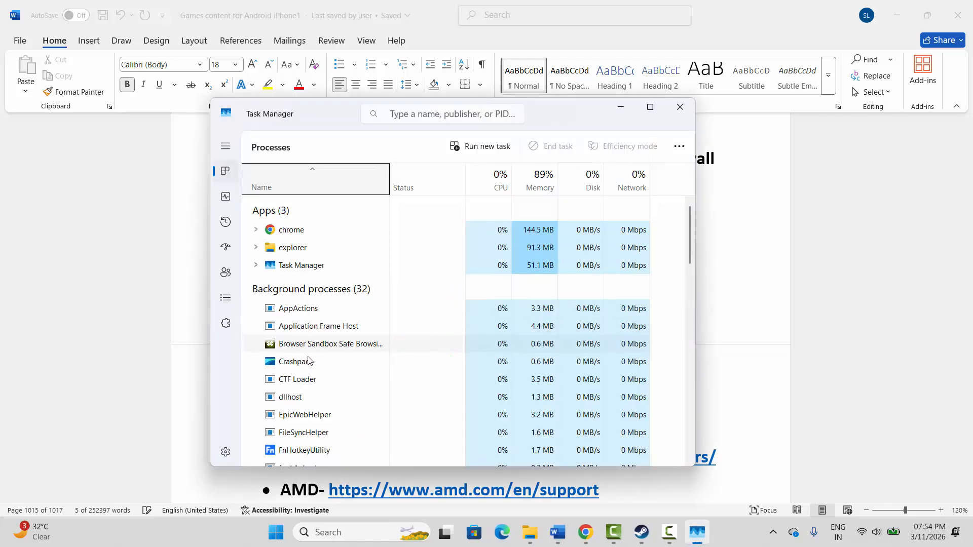
scroll(308, 352, "down", 6)
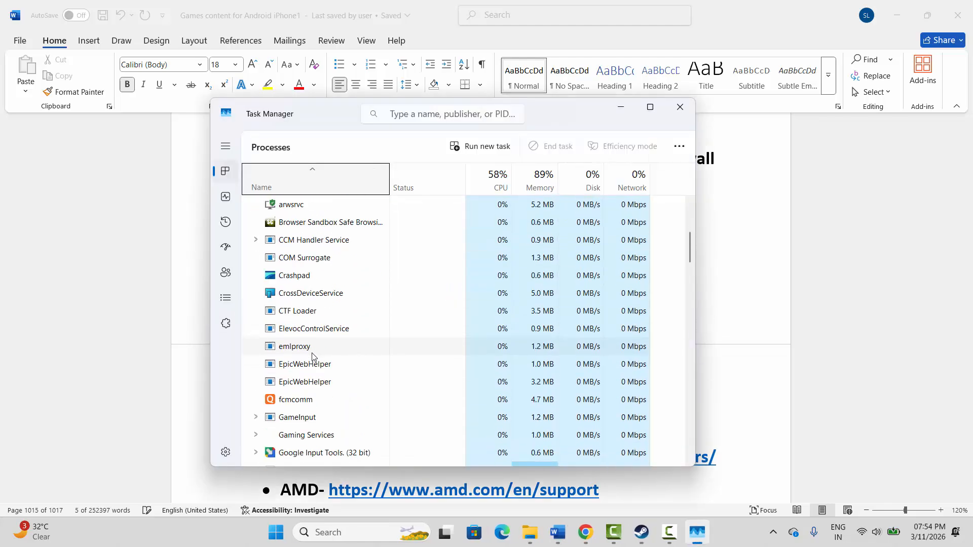
right_click(299, 344)
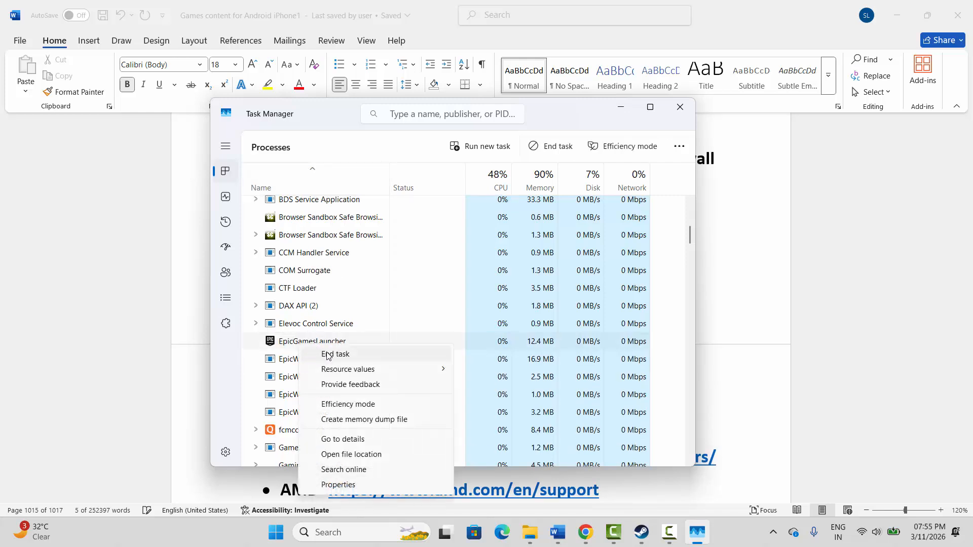
left_click(343, 355)
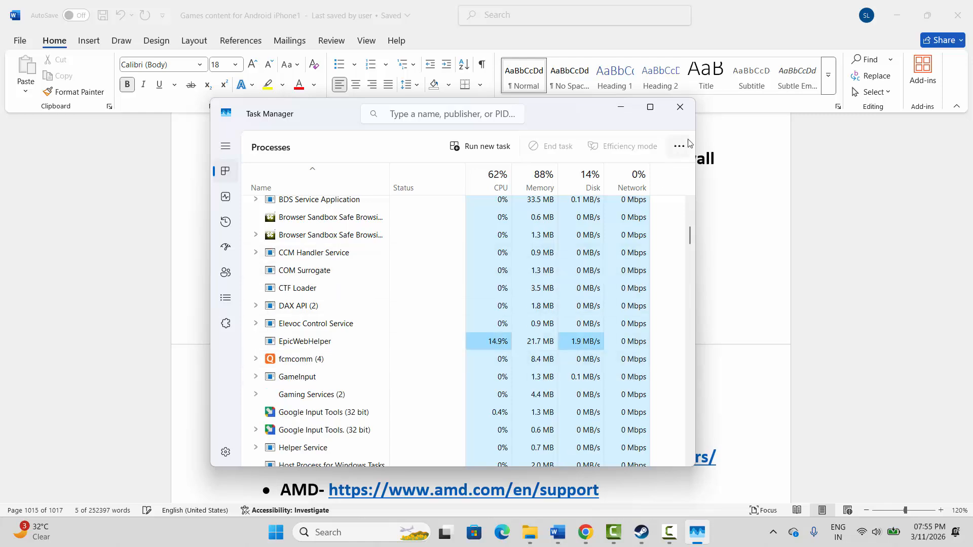
left_click(680, 107)
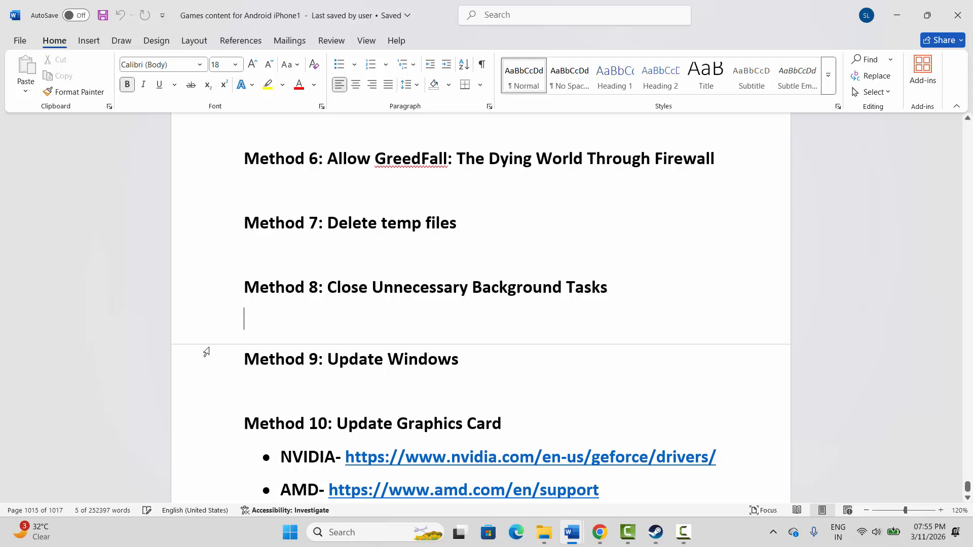
Open the Windows Update settings and start downloading and installing all available updates
left_click(335, 531)
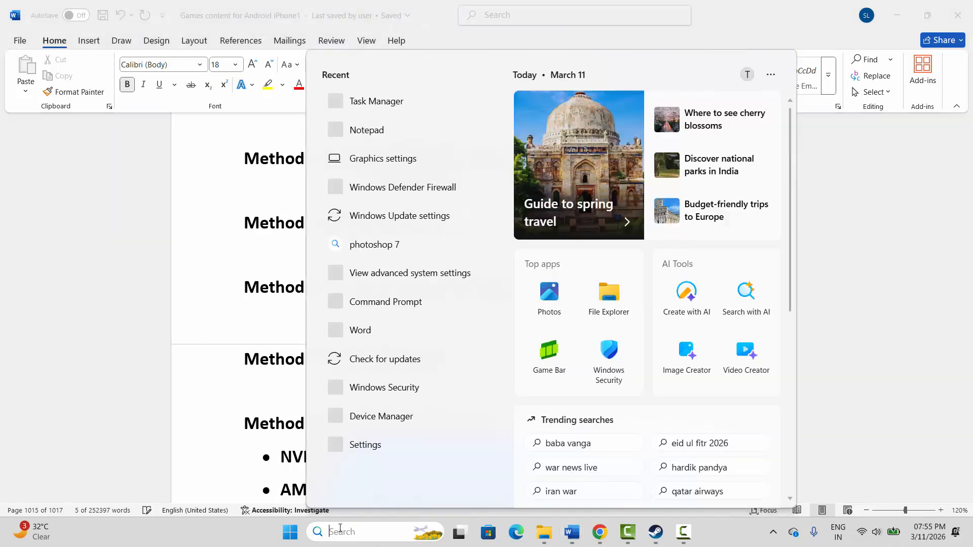
left_click(396, 361)
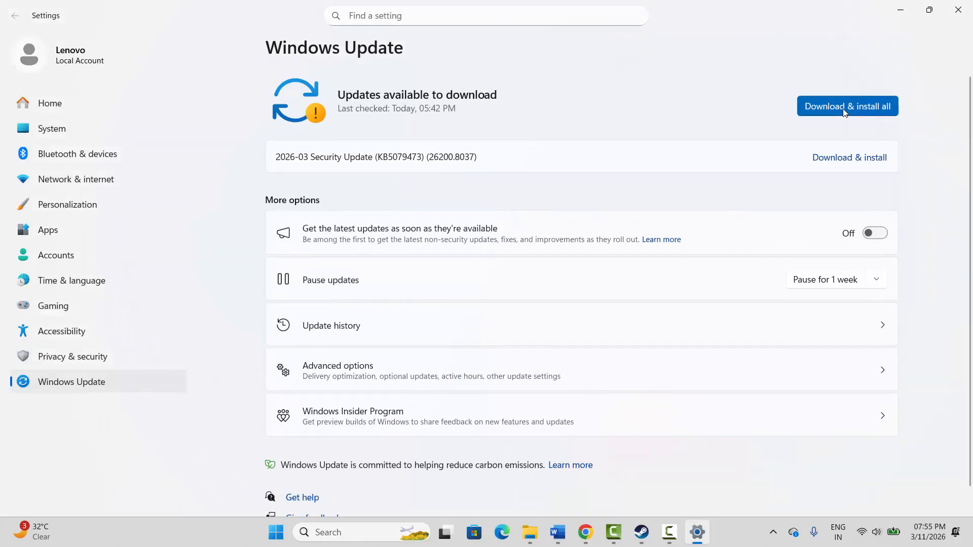
left_click(845, 105)
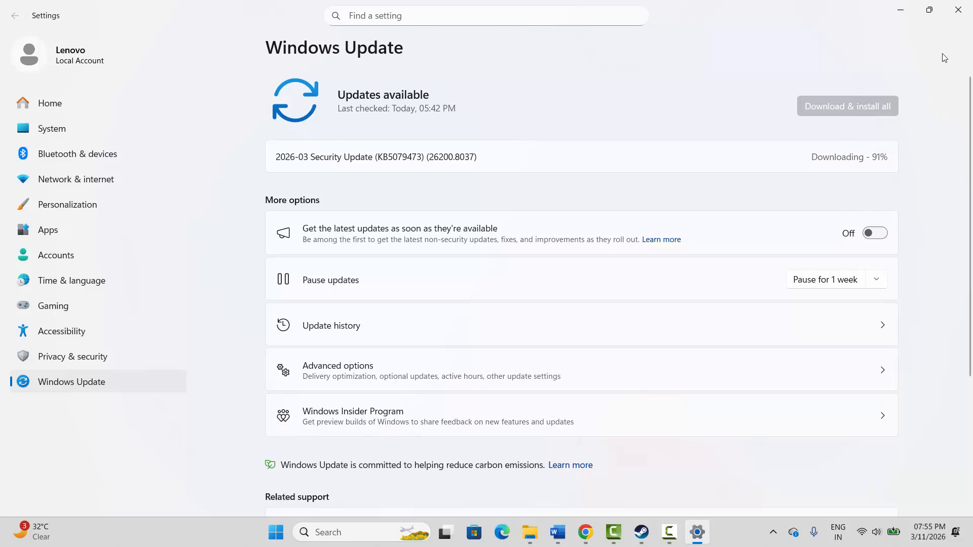
Close the Windows Update settings and open Device Manager
left_click(958, 9)
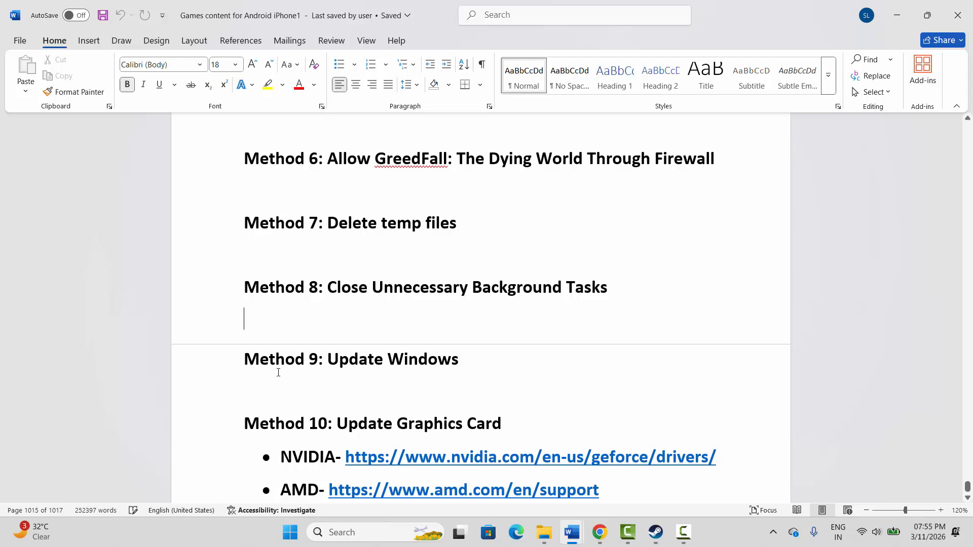
scroll(278, 374, "down", 1)
left_click(210, 391)
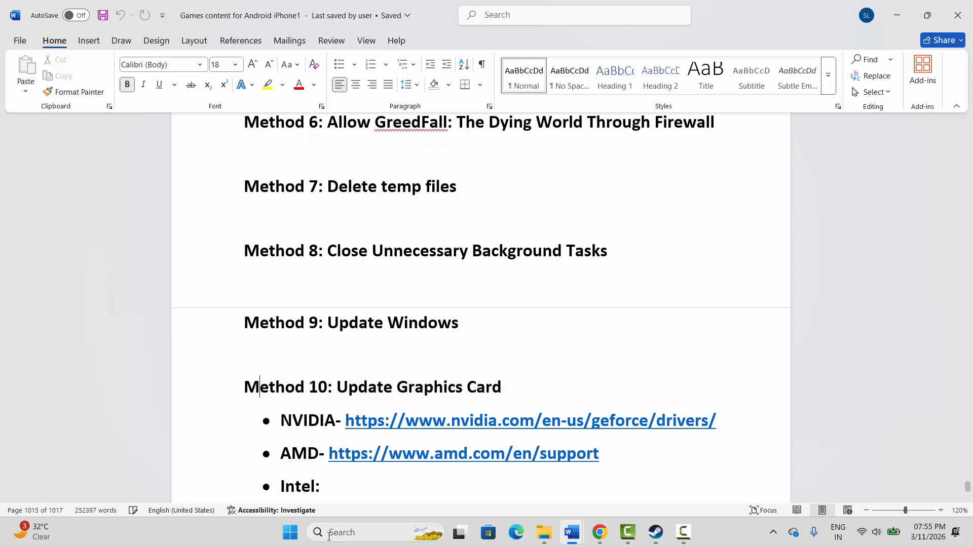
left_click(355, 532)
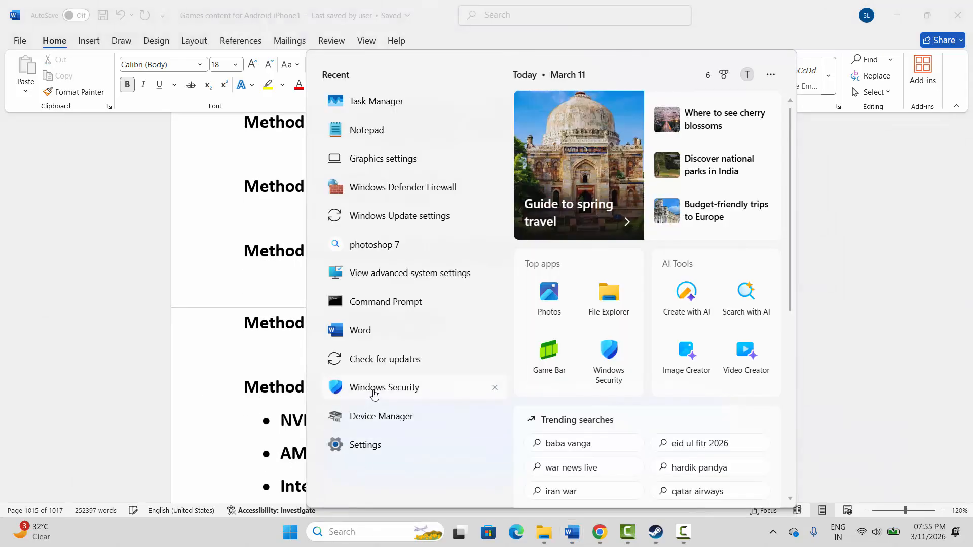
left_click(340, 415)
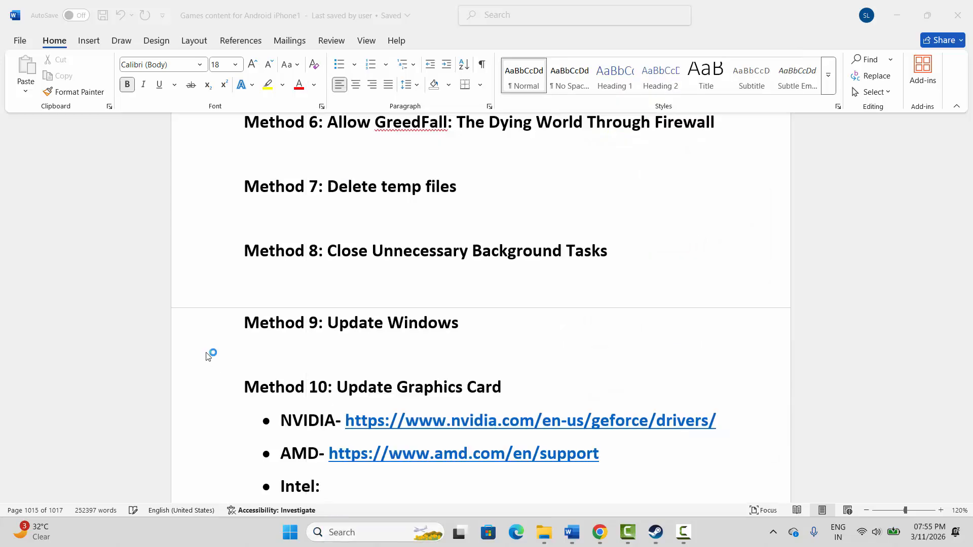
Run an automatic driver search for the Intel(R) UHD Graphics display adapter, and close the update wizard and Device Manager
left_click(70, 179)
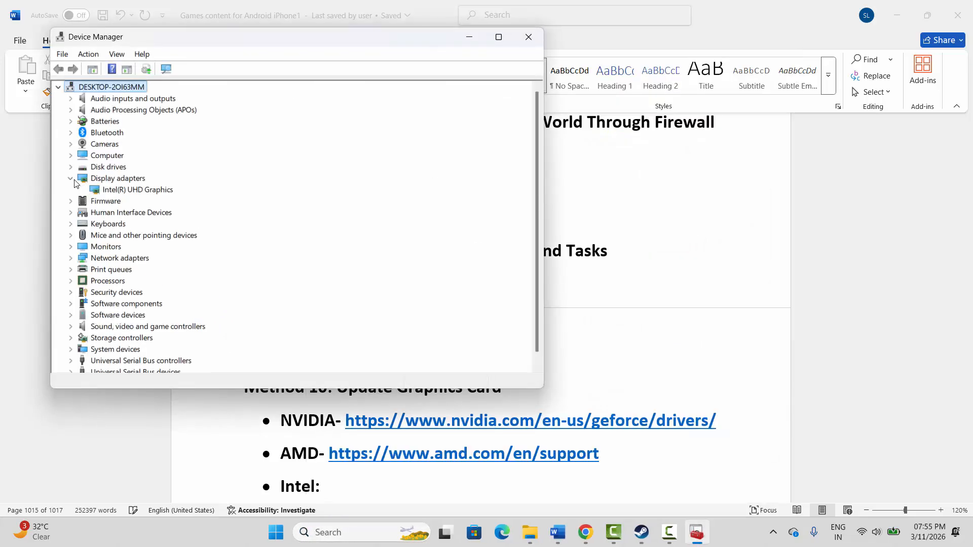
right_click(133, 192)
left_click(167, 199)
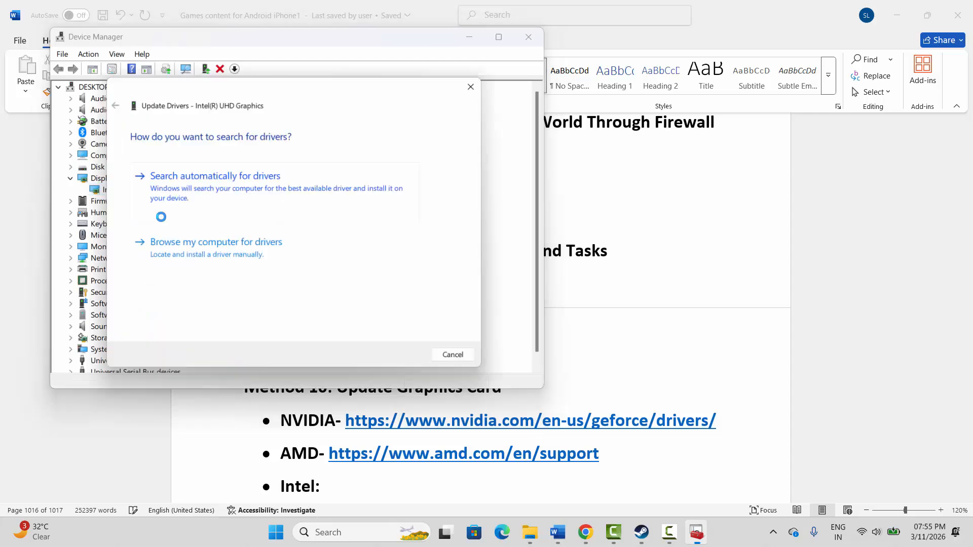
left_click(283, 193)
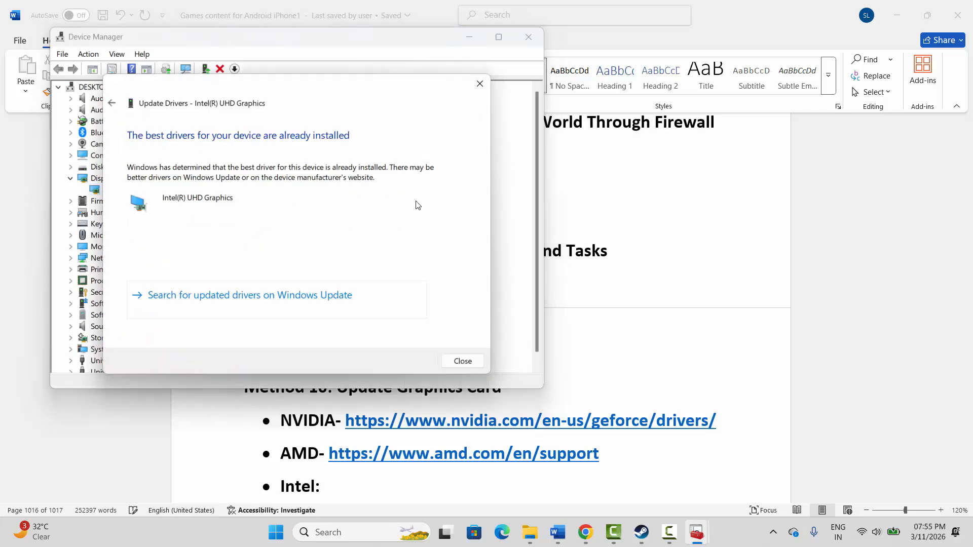
left_click(479, 83)
left_click(529, 37)
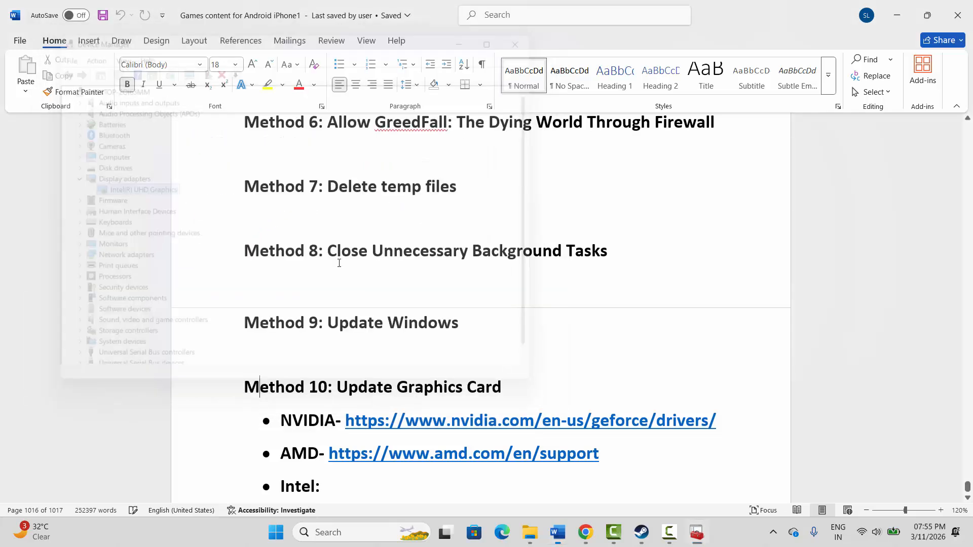
Review the NVIDIA, AMD and Intel driver links under Method 10 and the Visual C++ instructions under Method 11 in the notes
scroll(315, 301, "down", 3)
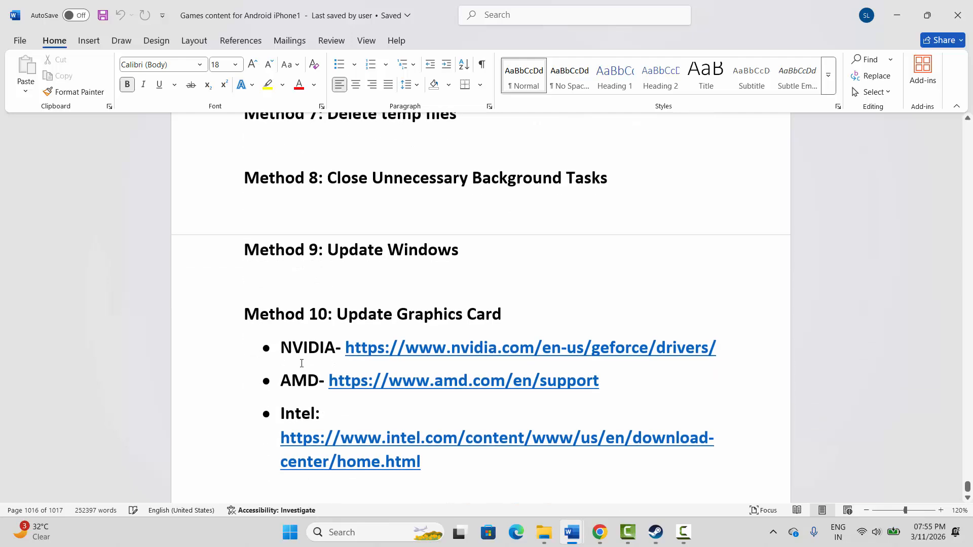
triple_click(291, 348)
left_click(273, 312)
scroll(277, 315, "down", 3)
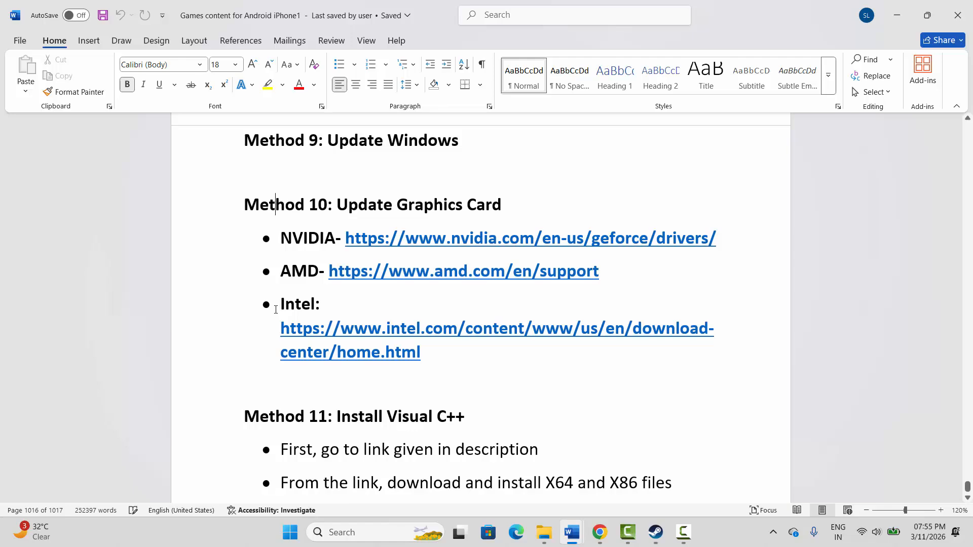
scroll(276, 310, "down", 3)
left_click(201, 314)
left_click(333, 340)
scroll(330, 362, "down", 2)
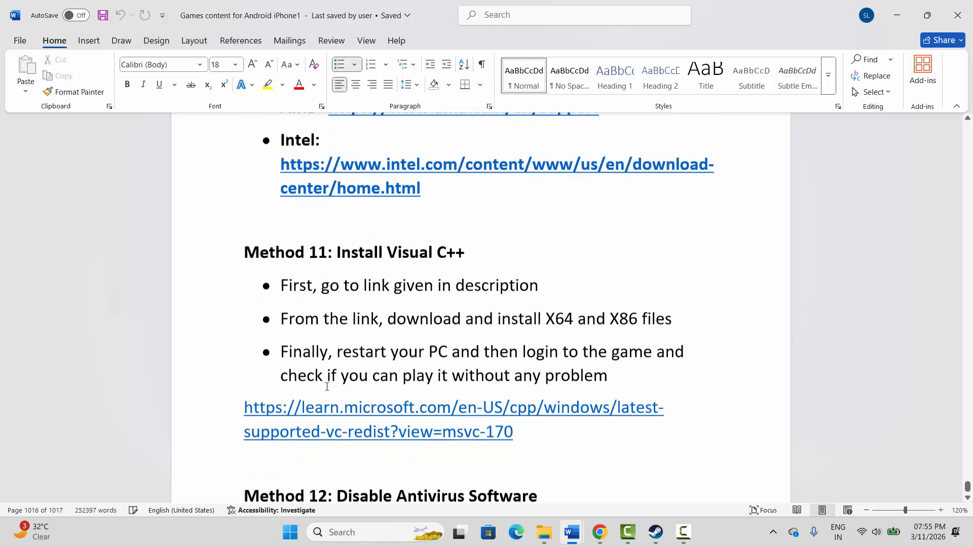
Select the Visual C++ link under Method 11, switch to Chrome, and find the latest supported redistributable downloads on the Microsoft Learn page
left_click_drag(348, 399, 517, 412)
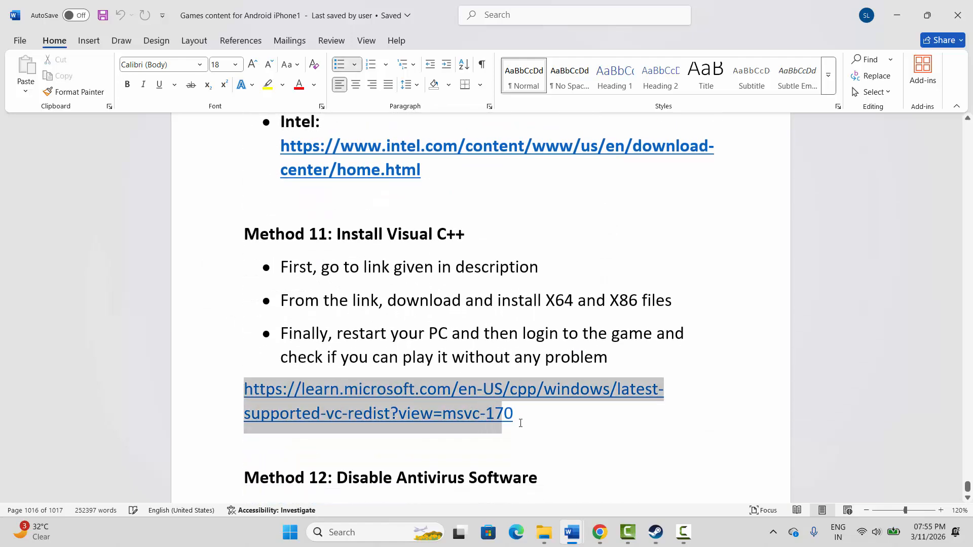
right_click(416, 413)
key("Escape")
left_click(549, 333)
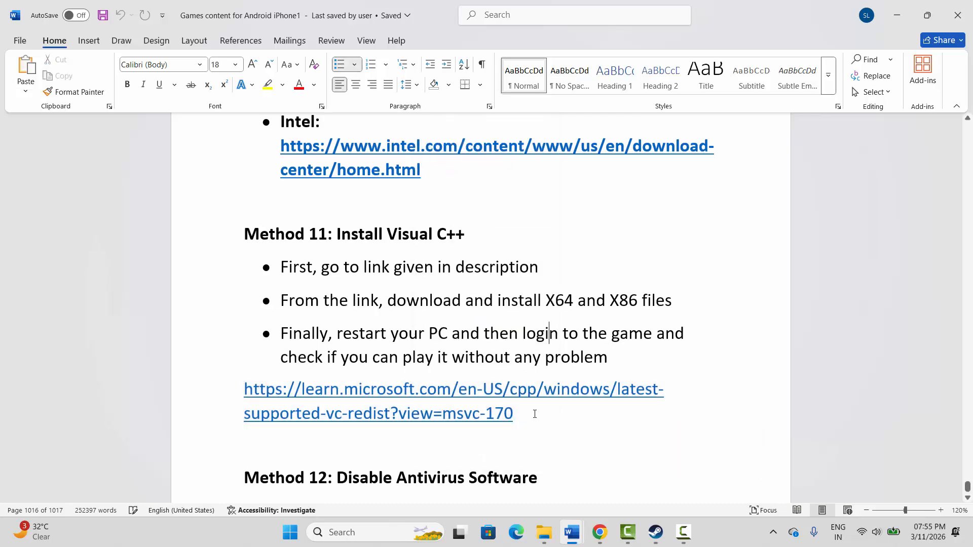
left_click(599, 532)
scroll(436, 223, "down", 5)
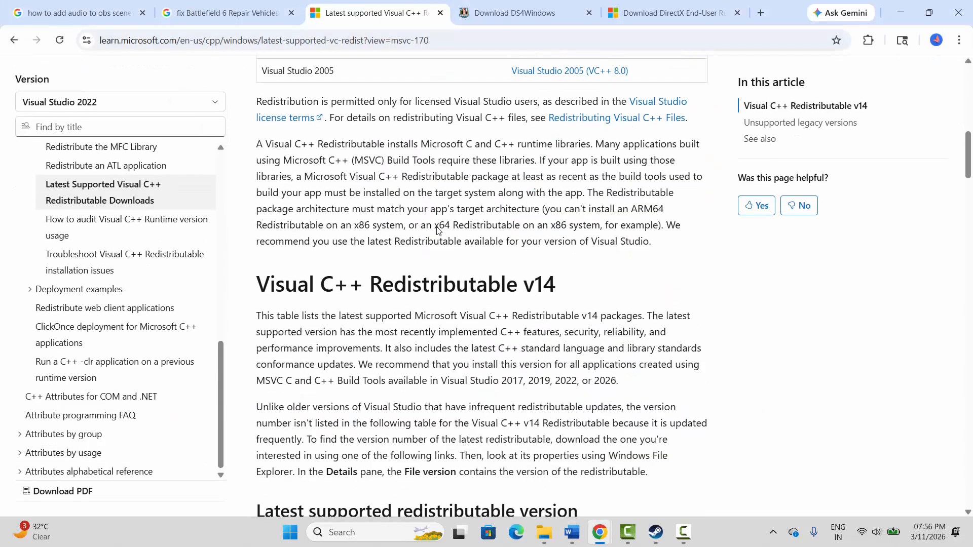
scroll(436, 232, "down", 4)
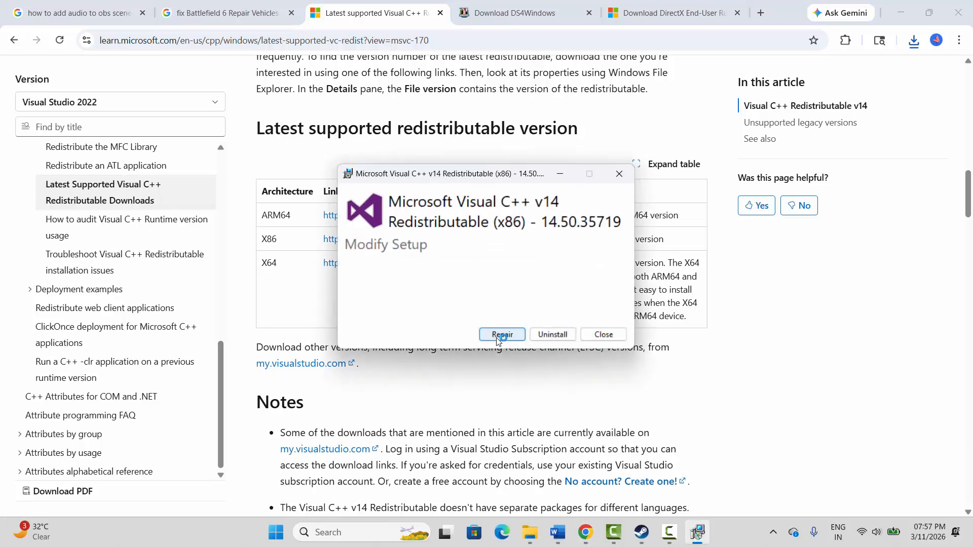
Repair the Microsoft Visual C++ v14 Redistributable (x86), close its setup, and switch back to the Word notes
left_click(502, 335)
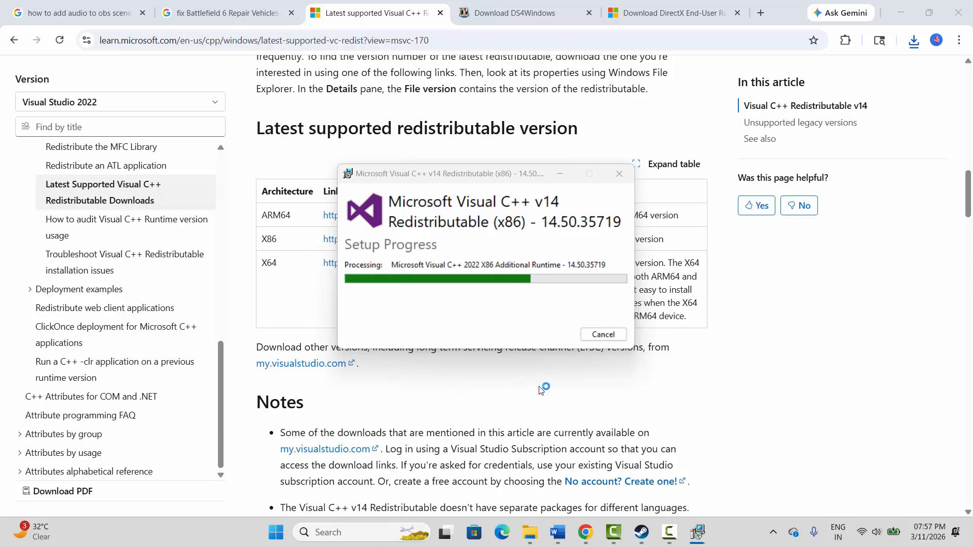
left_click(608, 334)
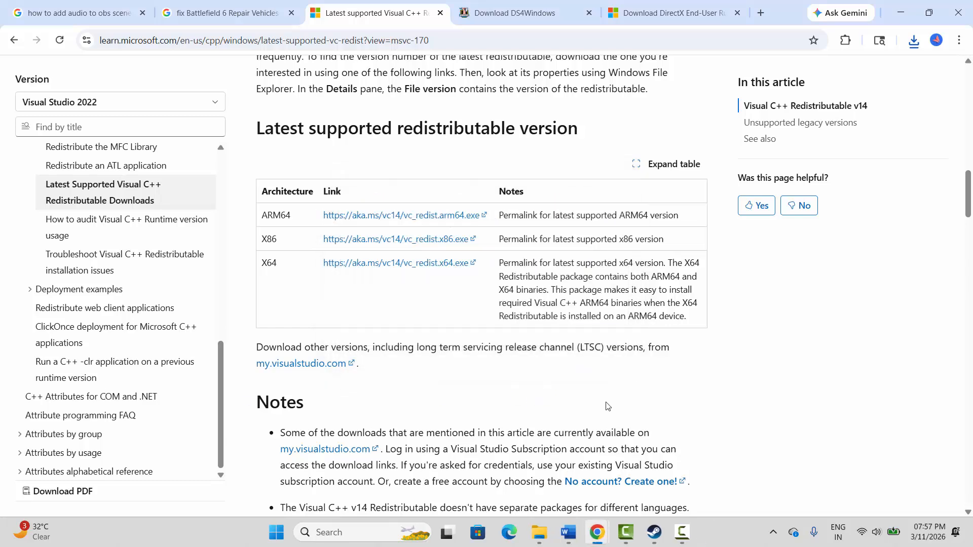
mouse_move(575, 527)
left_click(640, 462)
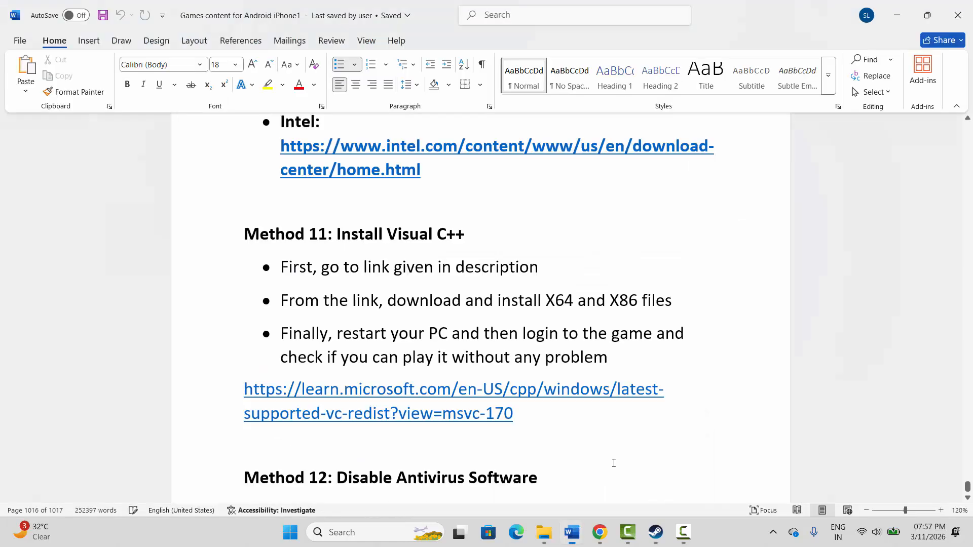
Go past Method 12 in the notes and copy the DirectX download link under Method 13
scroll(356, 335, "down", 3)
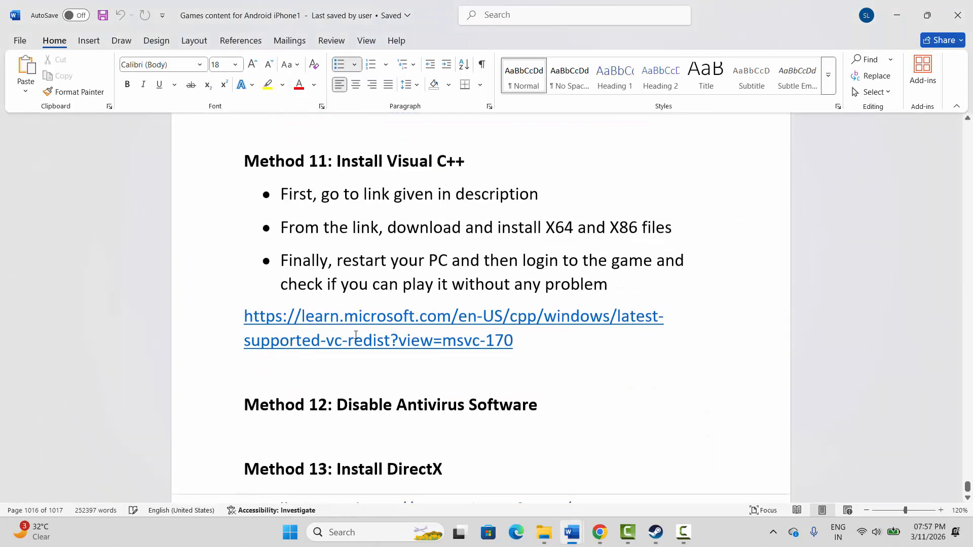
left_click(213, 411)
left_click(332, 427)
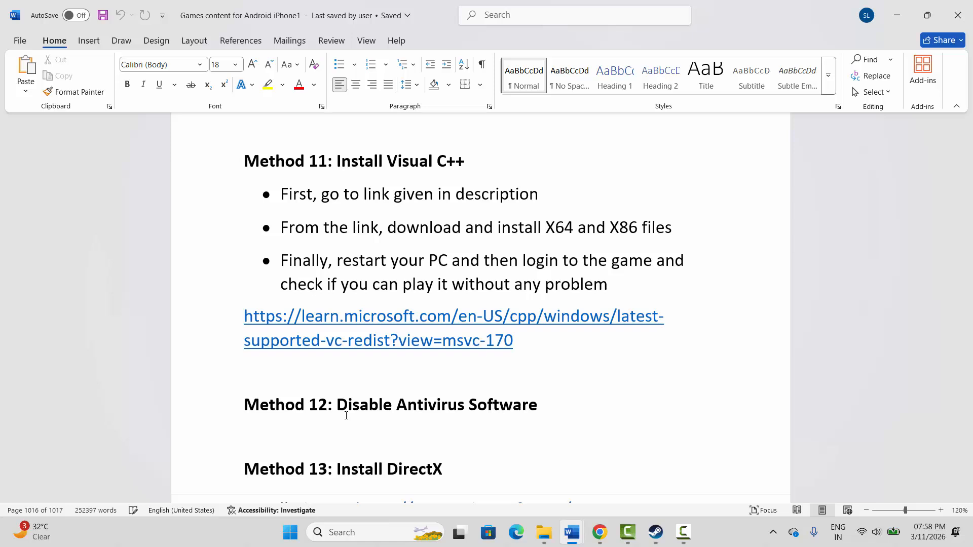
scroll(346, 415, "down", 2)
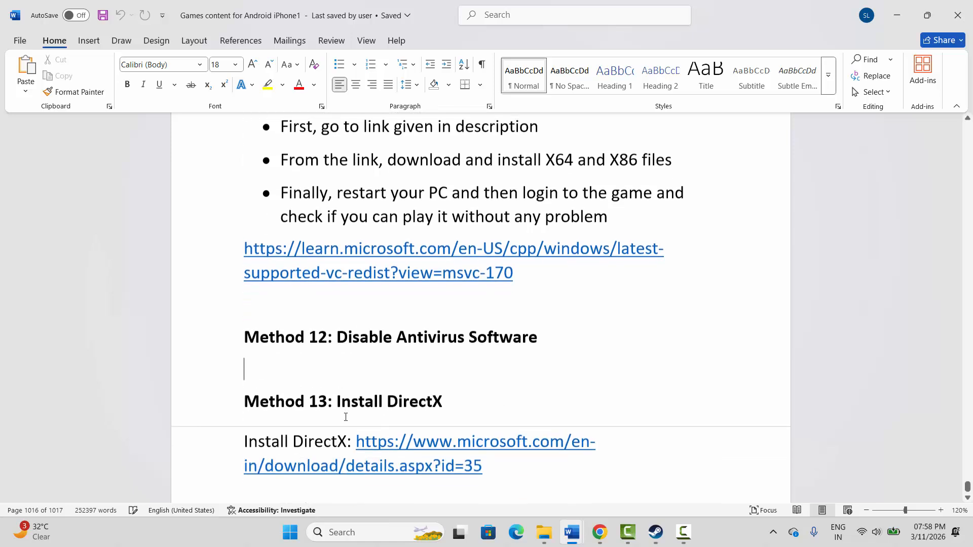
left_click_drag(358, 438, 482, 461)
right_click(389, 460)
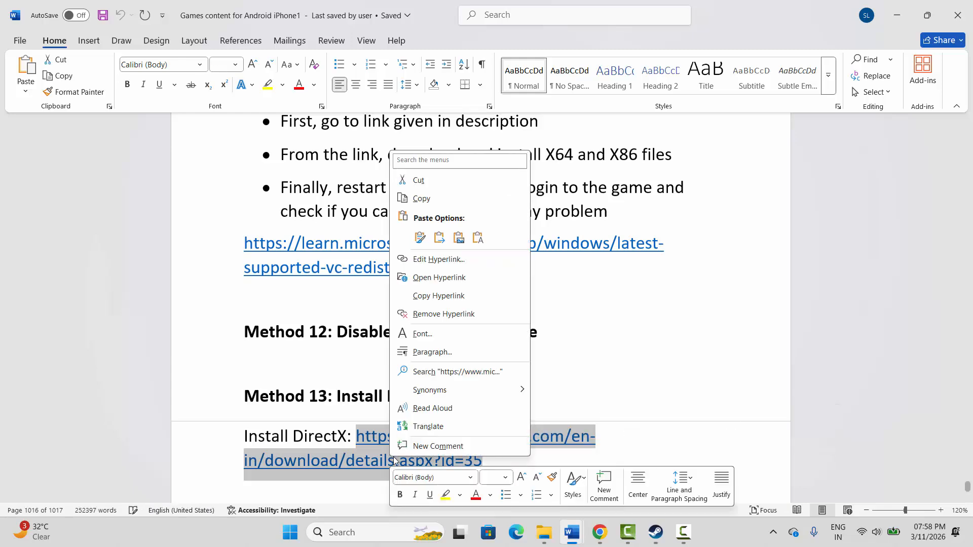
left_click(421, 199)
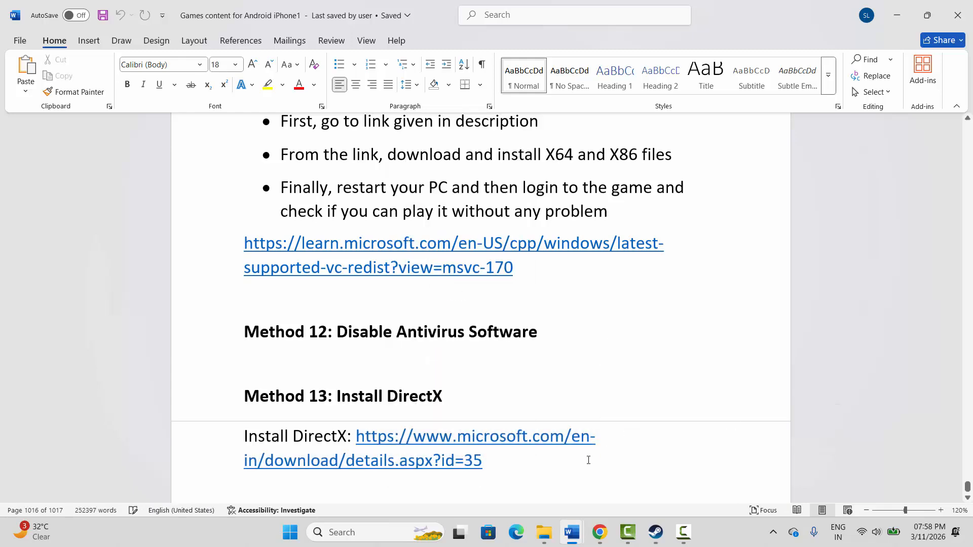
Switch to Chrome, download the English DirectX End-User Runtime Web Installer, and return to the Word notes
left_click(600, 533)
scroll(570, 351, "down", 2)
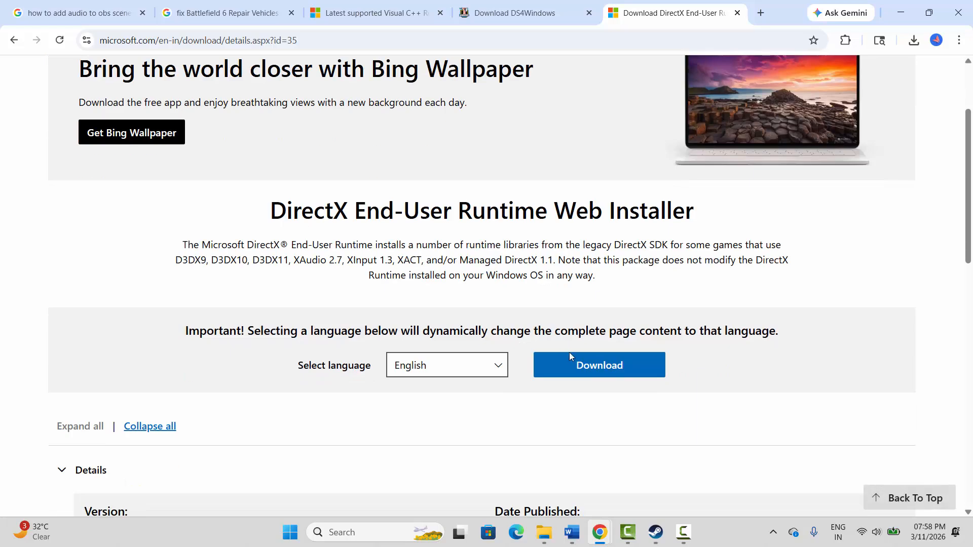
left_click(570, 355)
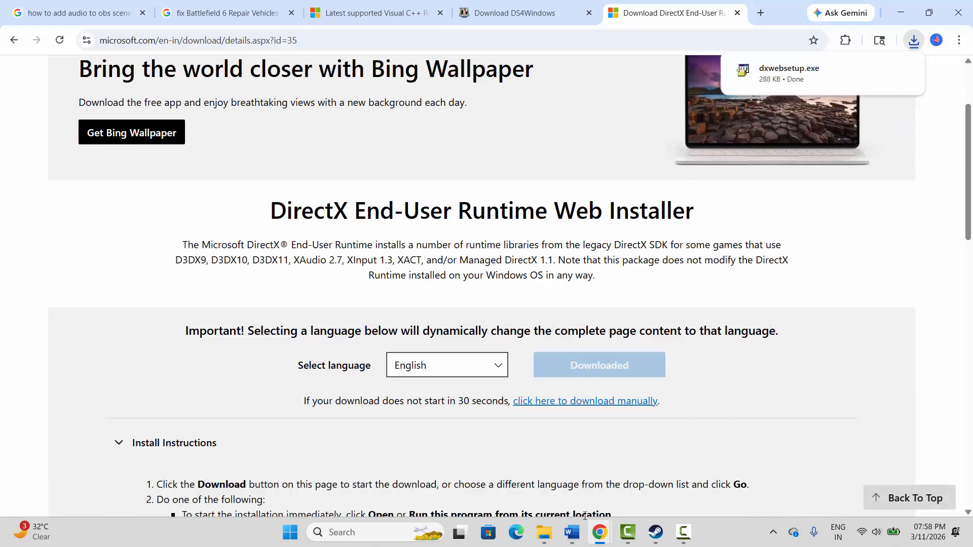
left_click(644, 489)
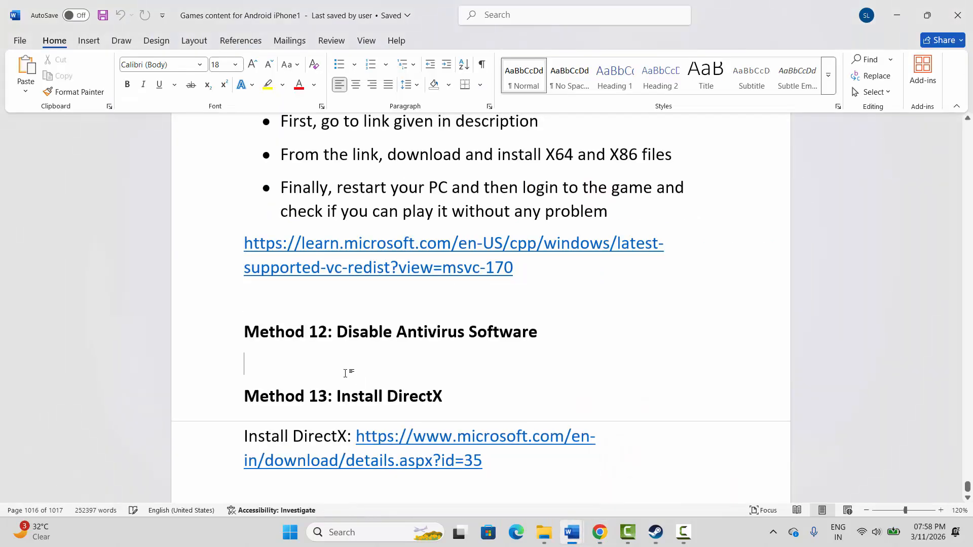
Switch to Steam, turn off the Steam Overlay while in-game in the In Game settings, close the settings, and return to the notes
scroll(346, 373, "down", 5)
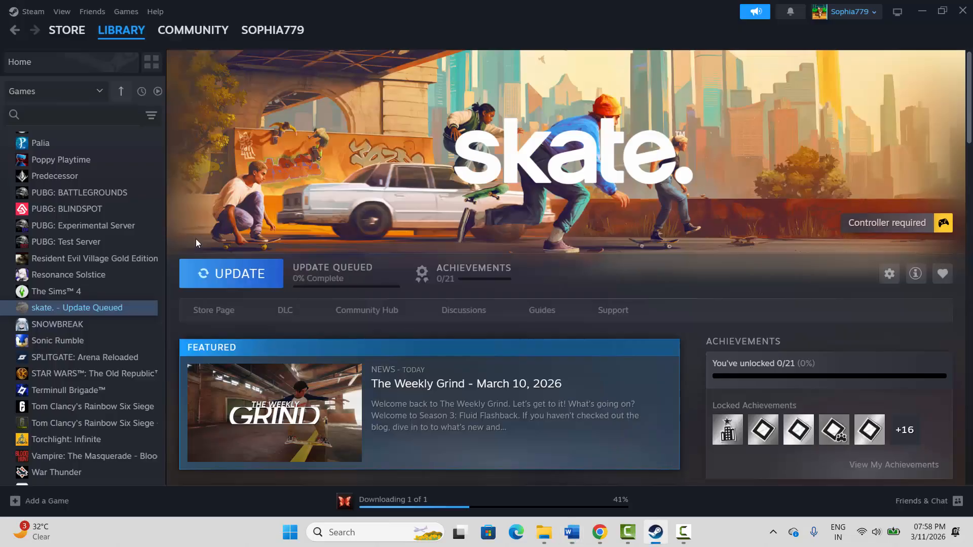
left_click(656, 532)
left_click(31, 11)
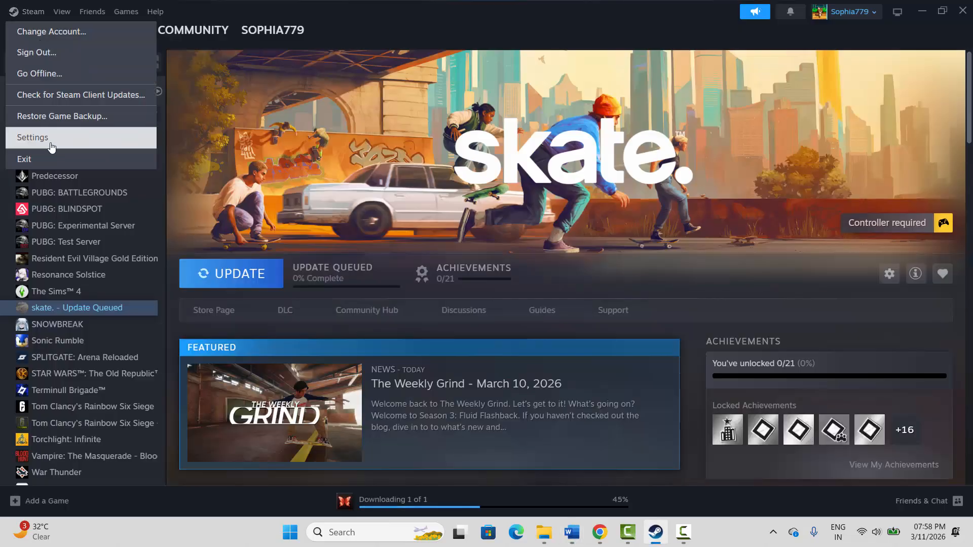
left_click(51, 136)
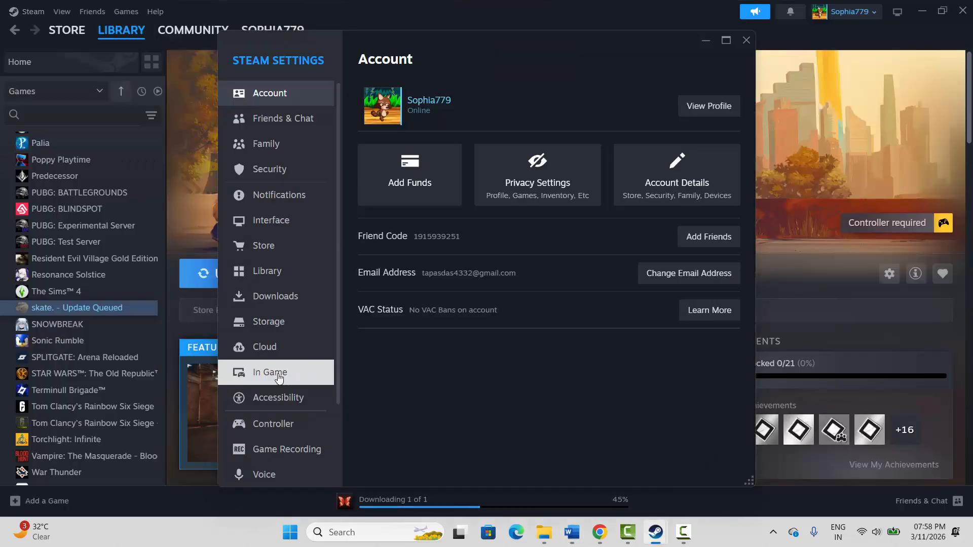
left_click(275, 373)
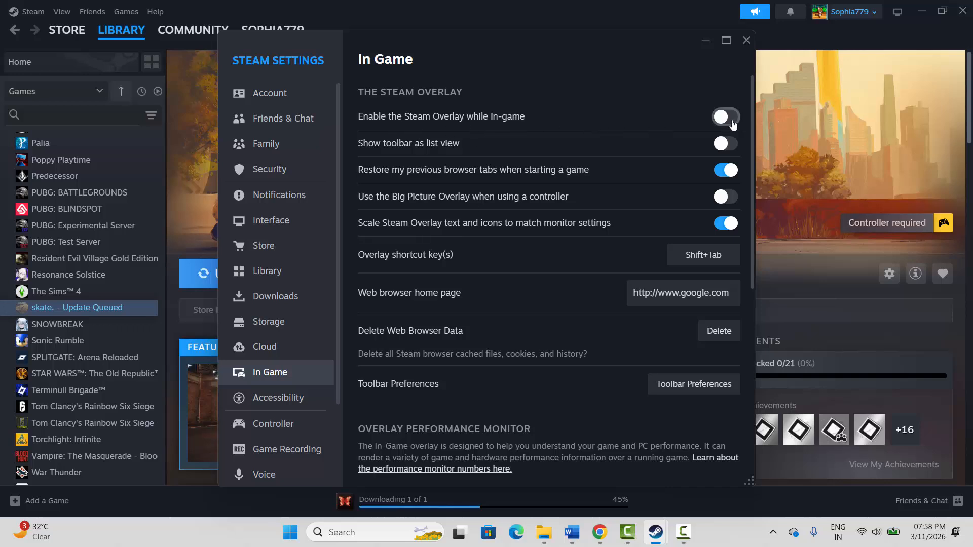
left_click(746, 40)
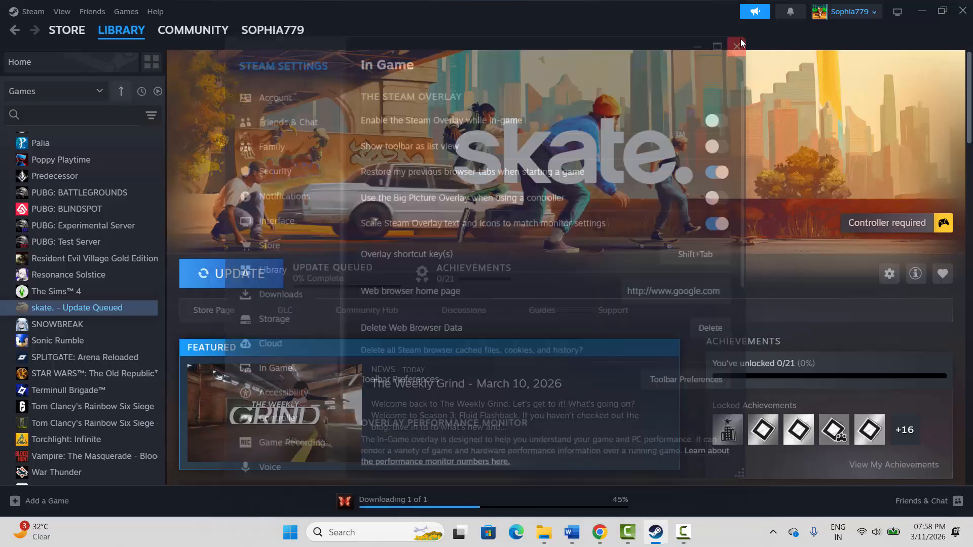
left_click(655, 531)
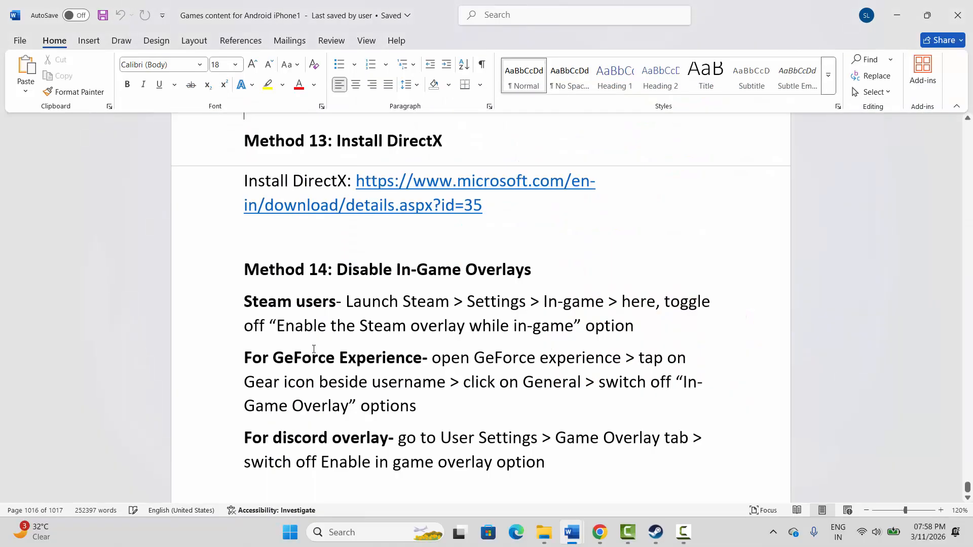
Review the GeForce Experience and Discord overlay instructions under Method 14 in the notes
left_click_drag(272, 358, 423, 358)
left_click(503, 358)
left_click_drag(263, 383, 568, 383)
left_click_drag(312, 398, 394, 439)
key("Right")
left_click(452, 439)
scroll(339, 376, "down", 3)
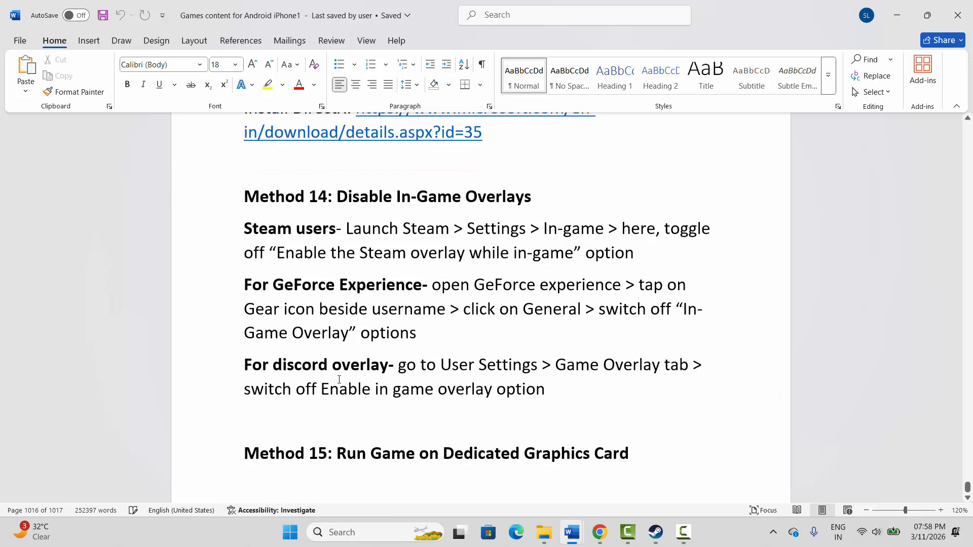
Go to Method 15 in the notes and open the Windows Graphics settings
scroll(338, 379, "down", 1)
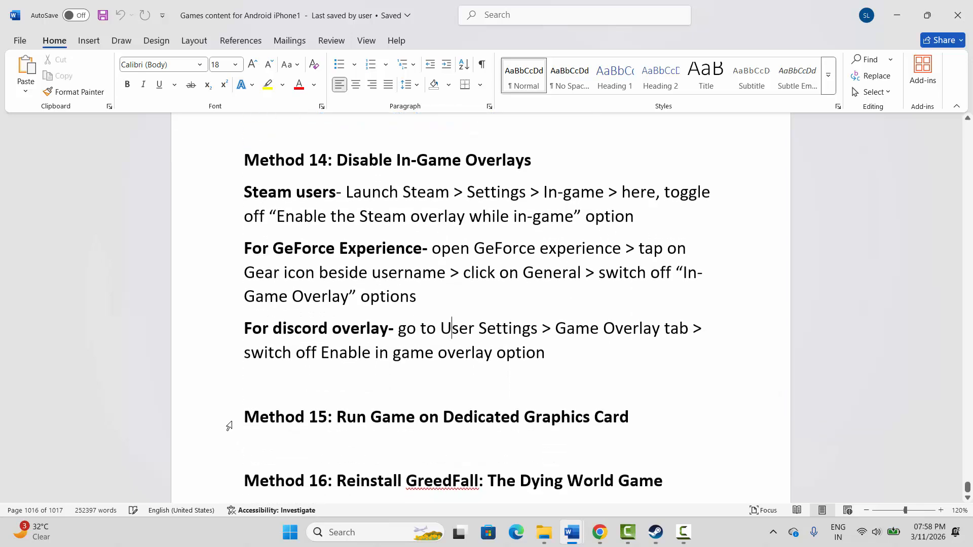
left_click(228, 426)
left_click(392, 436)
left_click(368, 532)
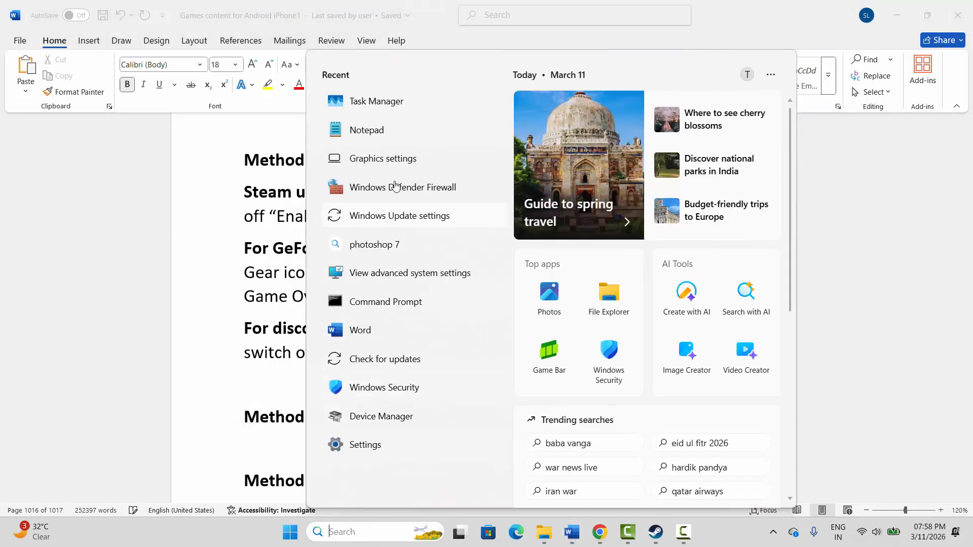
left_click(390, 159)
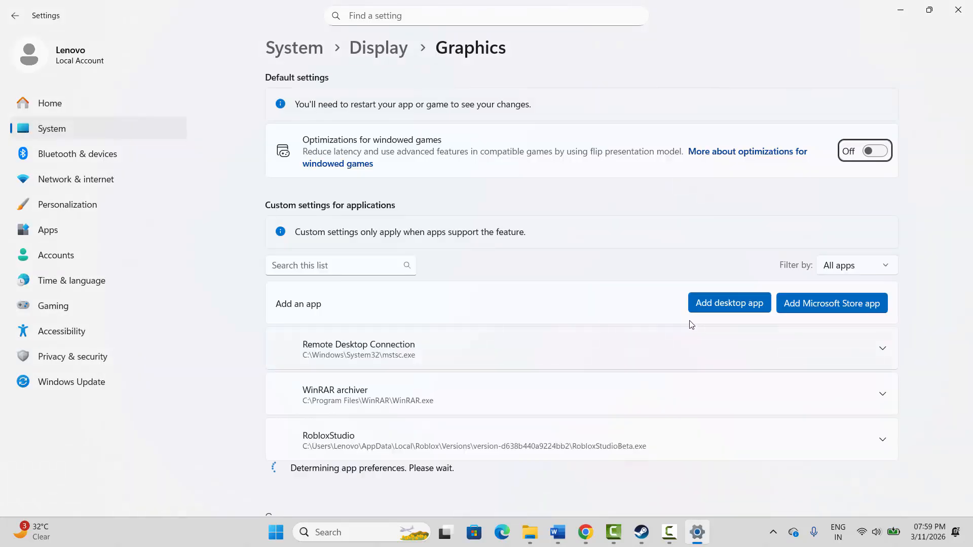
Add the Windrose application from the Windrose Demo folder as a desktop app in the custom graphics settings
left_click(716, 303)
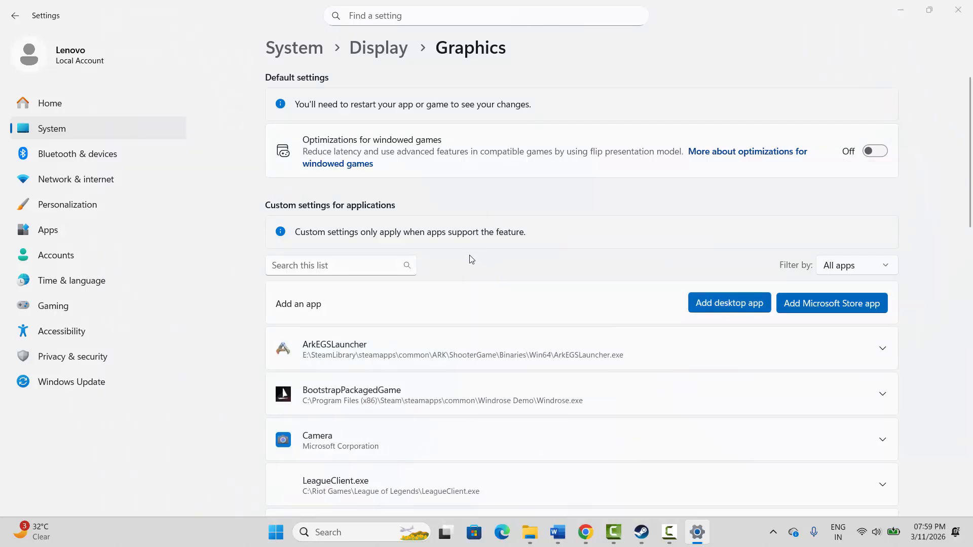
left_click(152, 138)
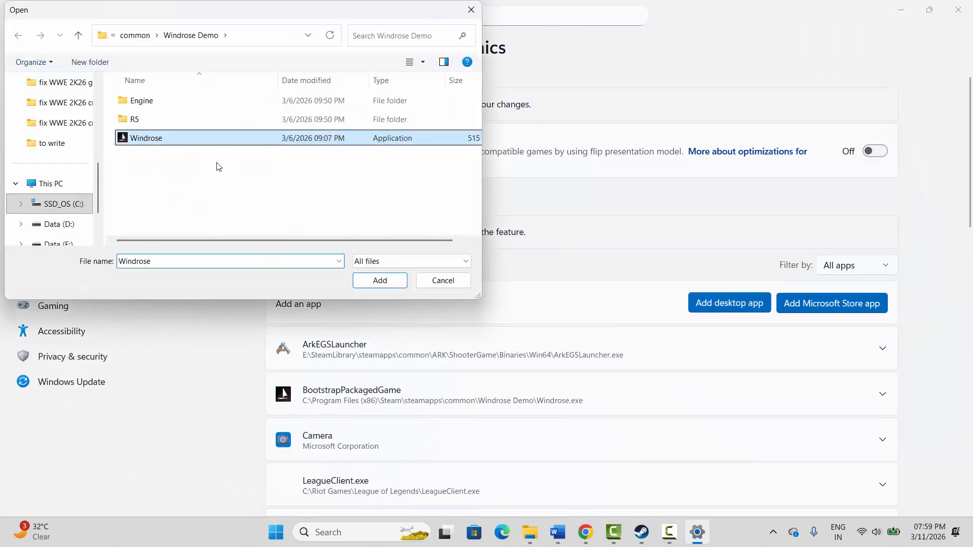
left_click(379, 278)
Set the GPU preference for skate. to High Performance (Intel(R) UHD Graphics) and close the Settings window
scroll(598, 378, "down", 10)
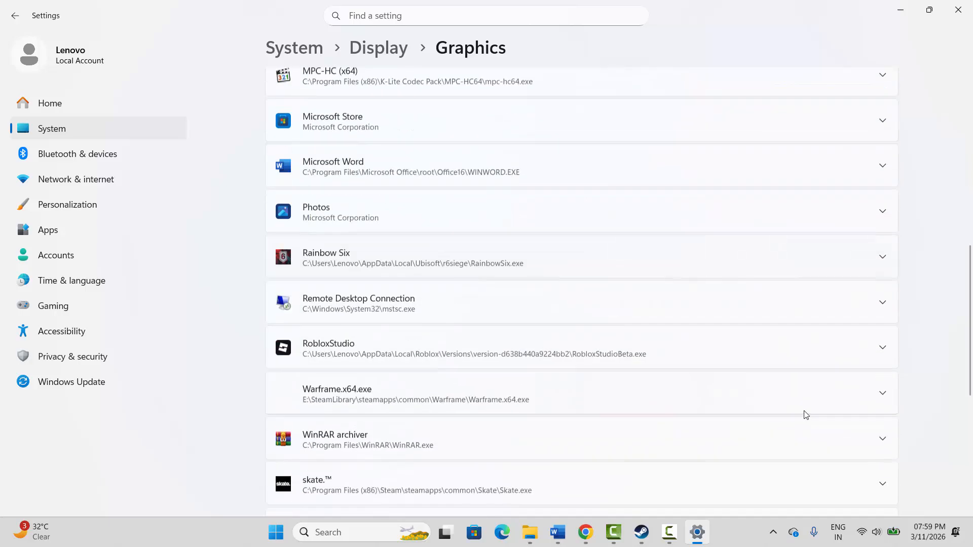
scroll(806, 415, "down", 5)
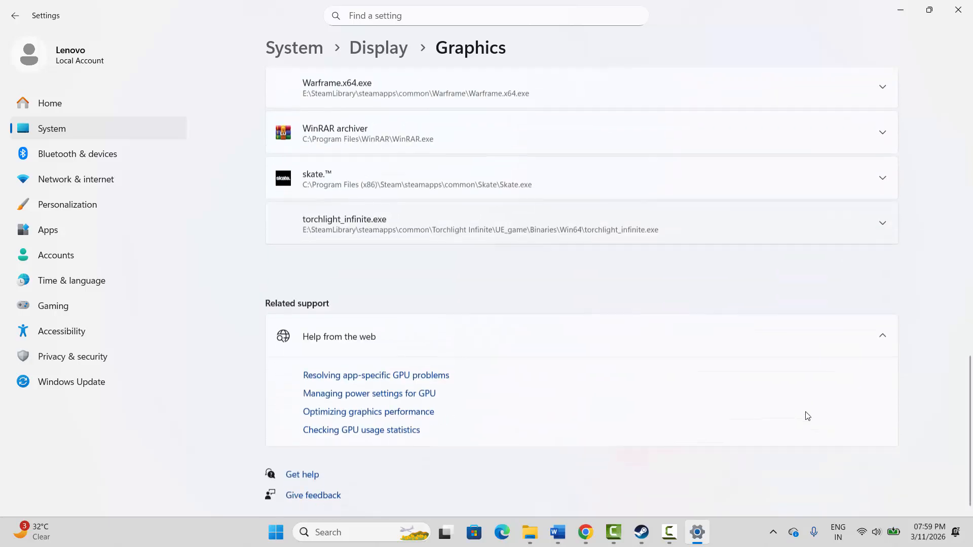
left_click(896, 192)
left_click(714, 227)
left_click(719, 224)
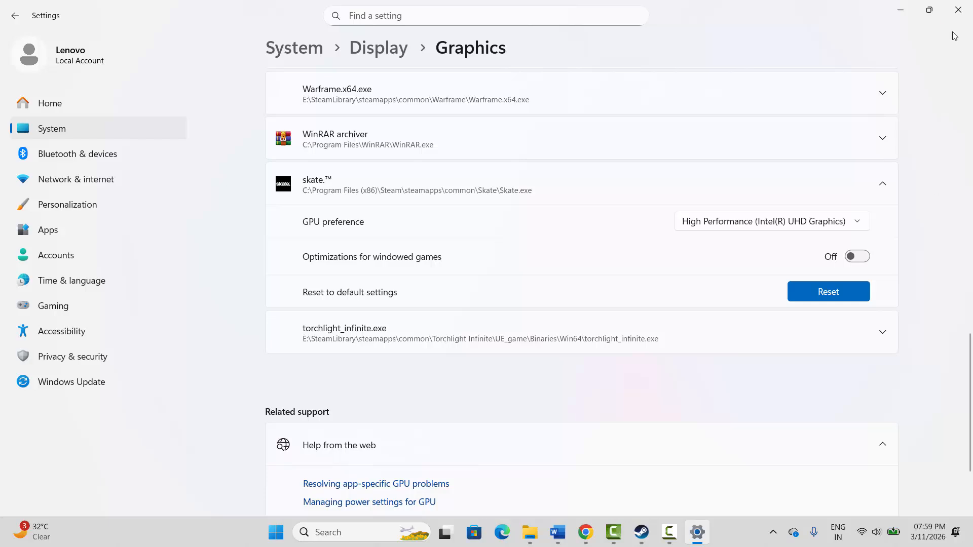
left_click(958, 10)
Go to Method 16 about reinstalling the game in the notes and switch to Steam
scroll(300, 356, "down", 1)
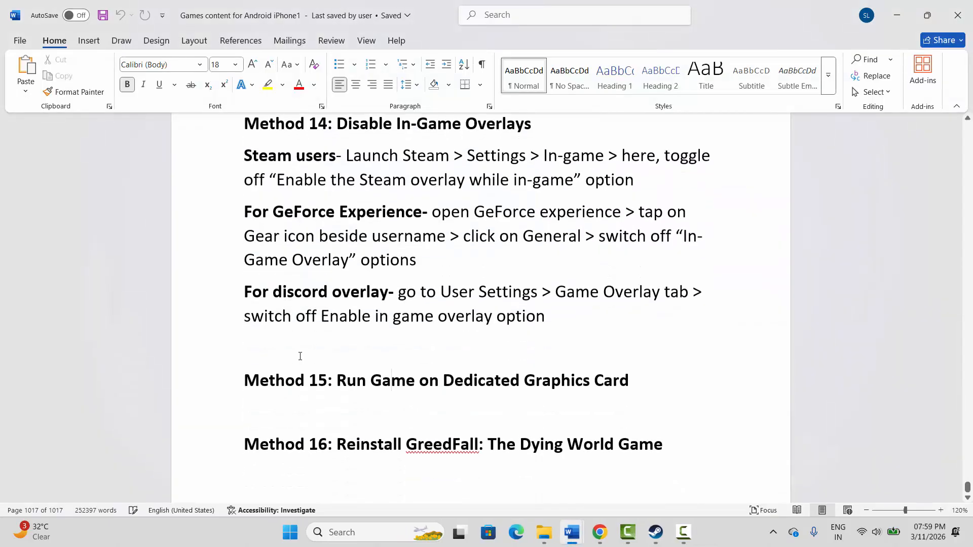
left_click(213, 451)
left_click(362, 450)
left_click(656, 532)
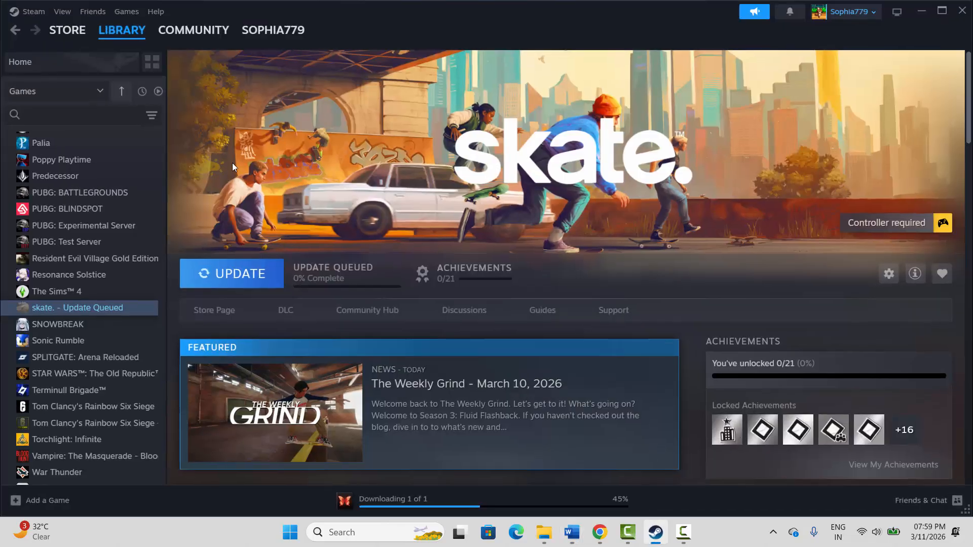
Open the uninstall confirmation for skate. from the Steam library and cancel it
right_click(63, 313)
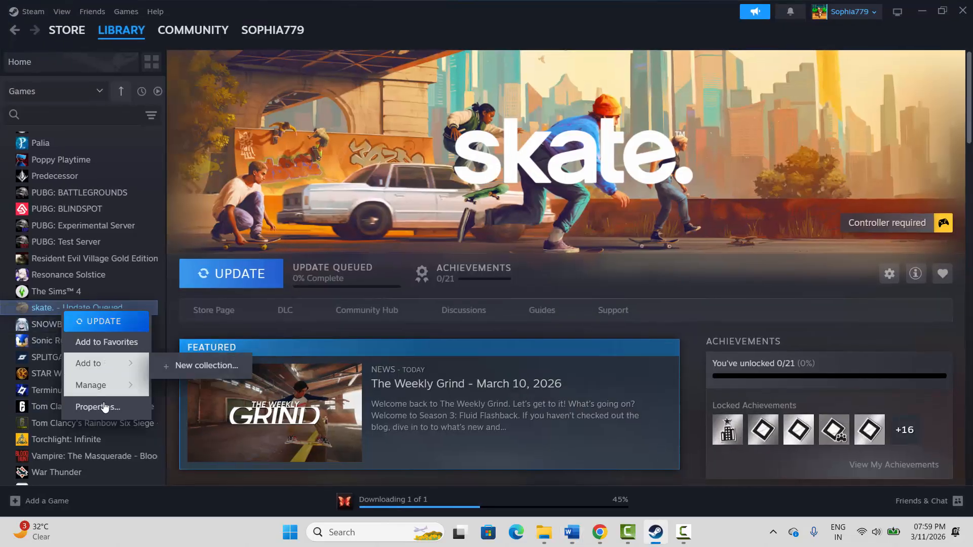
mouse_move(109, 390)
left_click(183, 362)
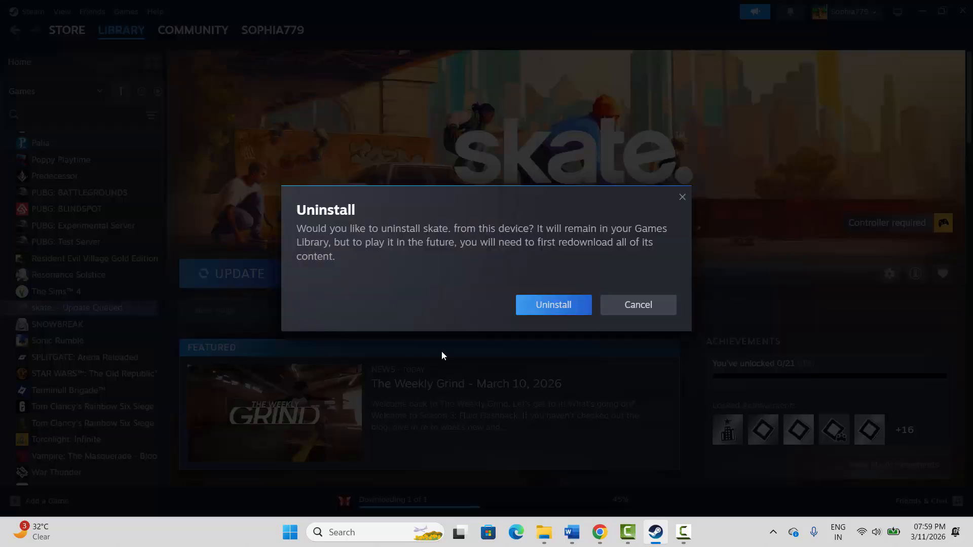
left_click(649, 312)
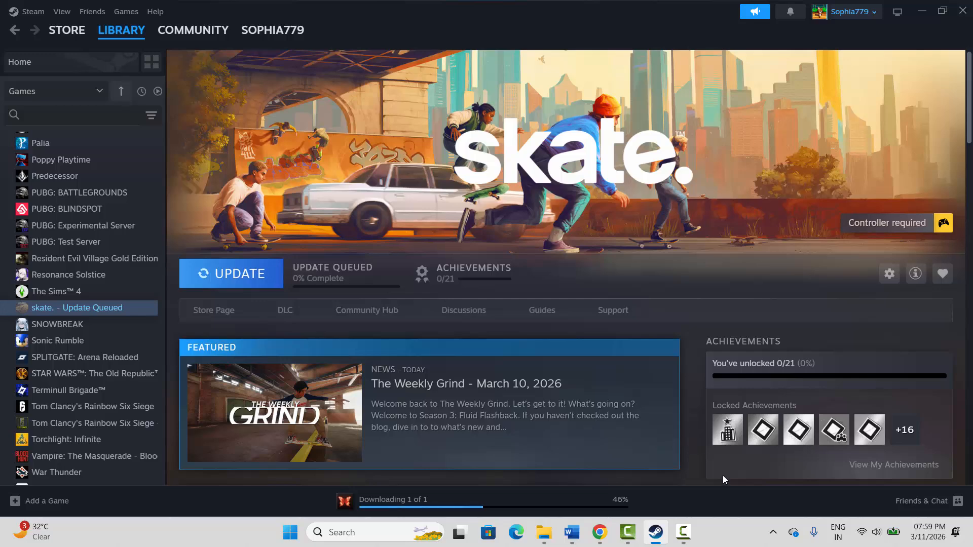
Return to the Word notes, highlight the GreedFall: The Dying World title in the Method 16 heading, and clear the selection
left_click(572, 533)
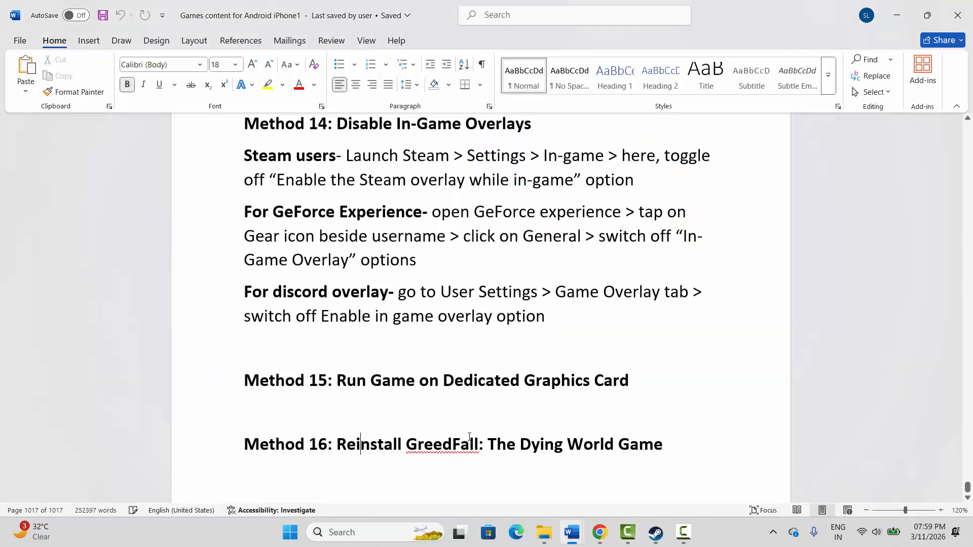
left_click_drag(406, 444, 619, 444)
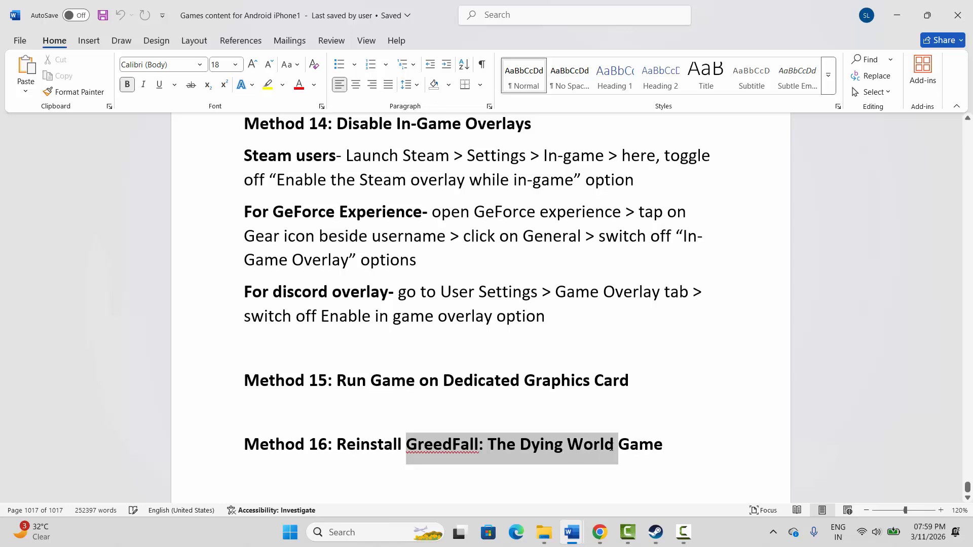
left_click(465, 406)
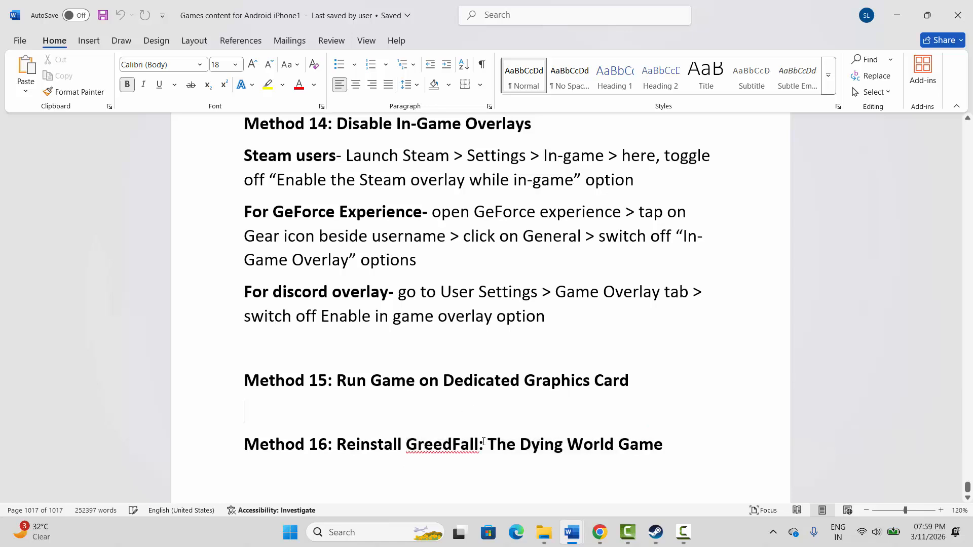